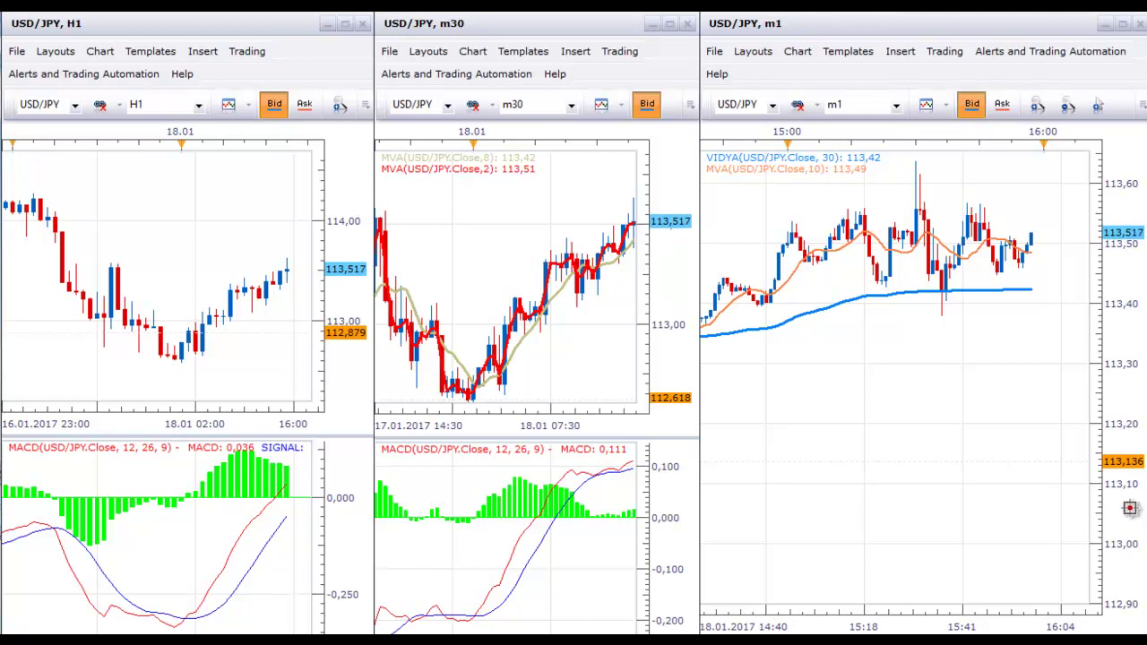
Step: Change the line width of the m1 chart's orange 10-period MVA line to 3
double_click(916, 248)
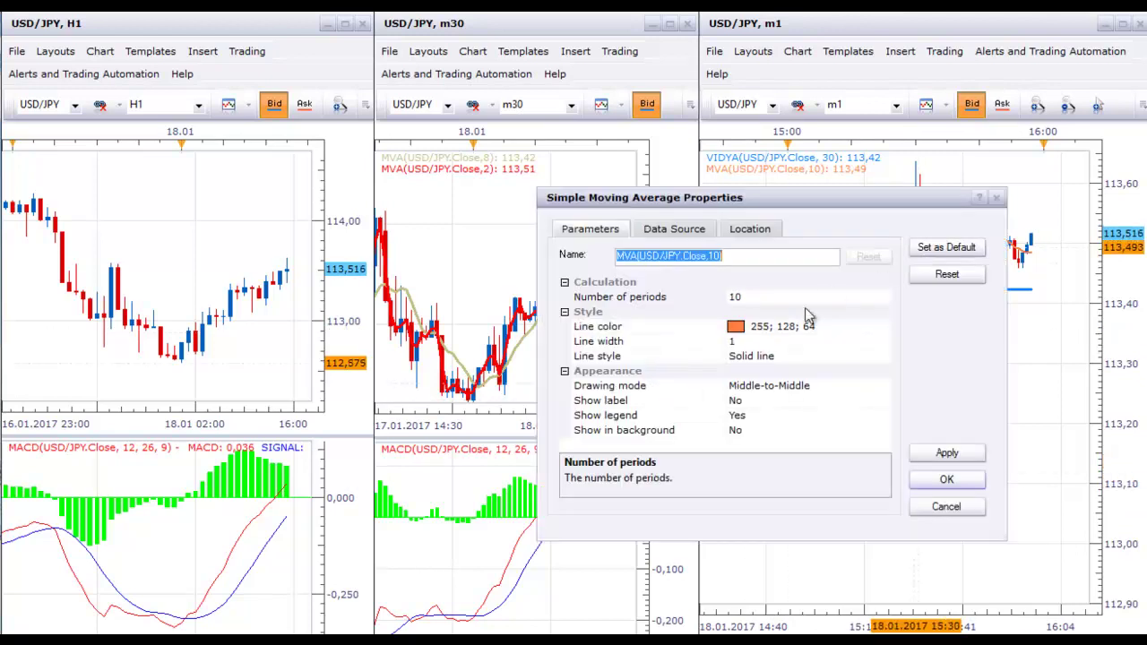
left_click(750, 343)
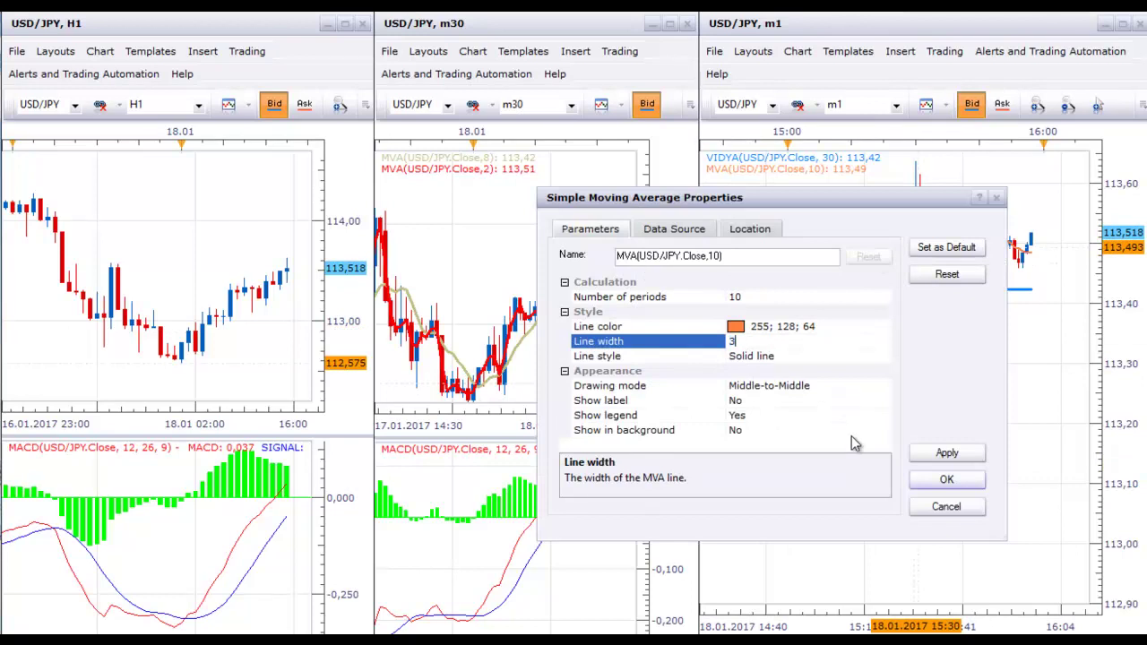
left_click(943, 481)
mouse_move(948, 461)
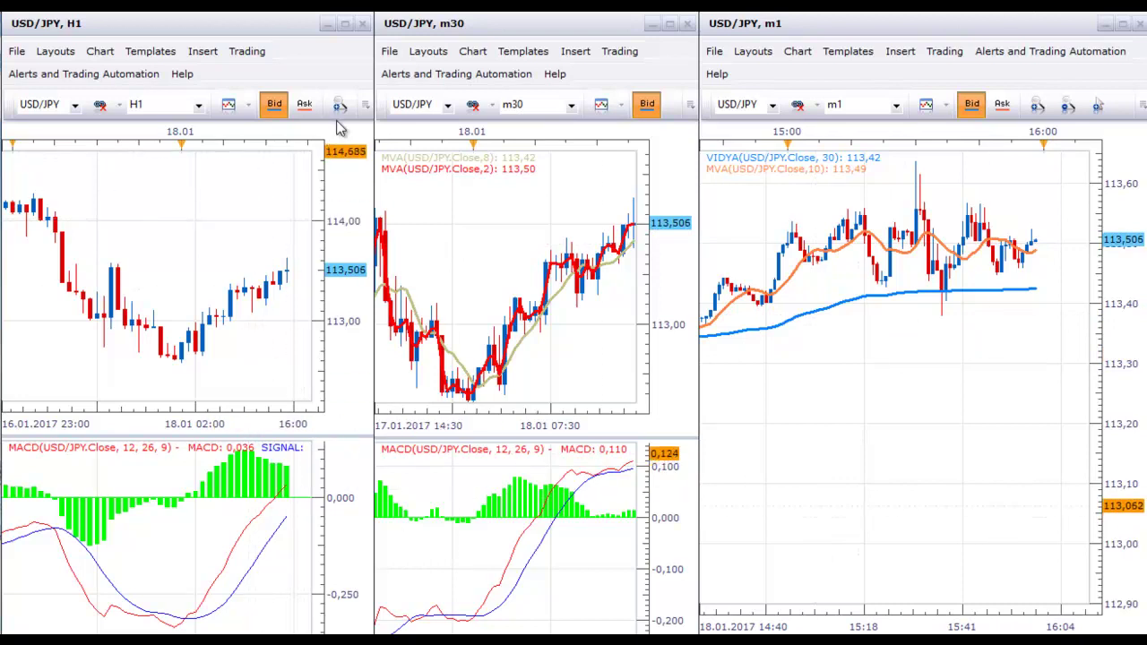
Step: Add a vertical line on the H1 chart and set it to 18.01.2017 02:00
left_click(364, 105)
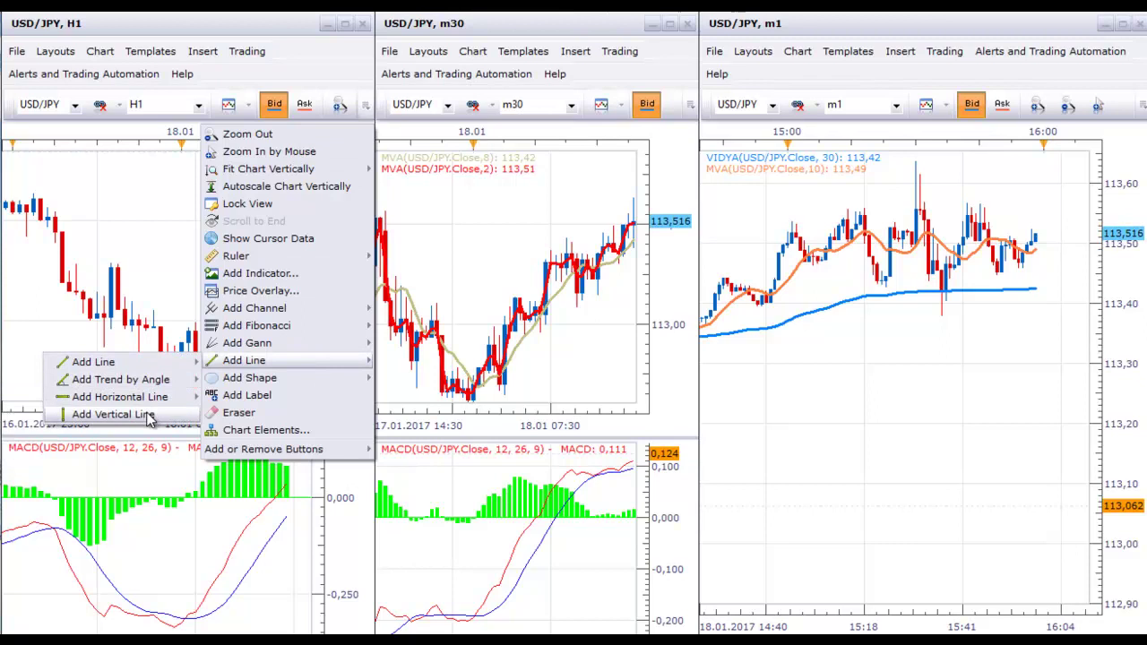
left_click(151, 414)
left_click(184, 372)
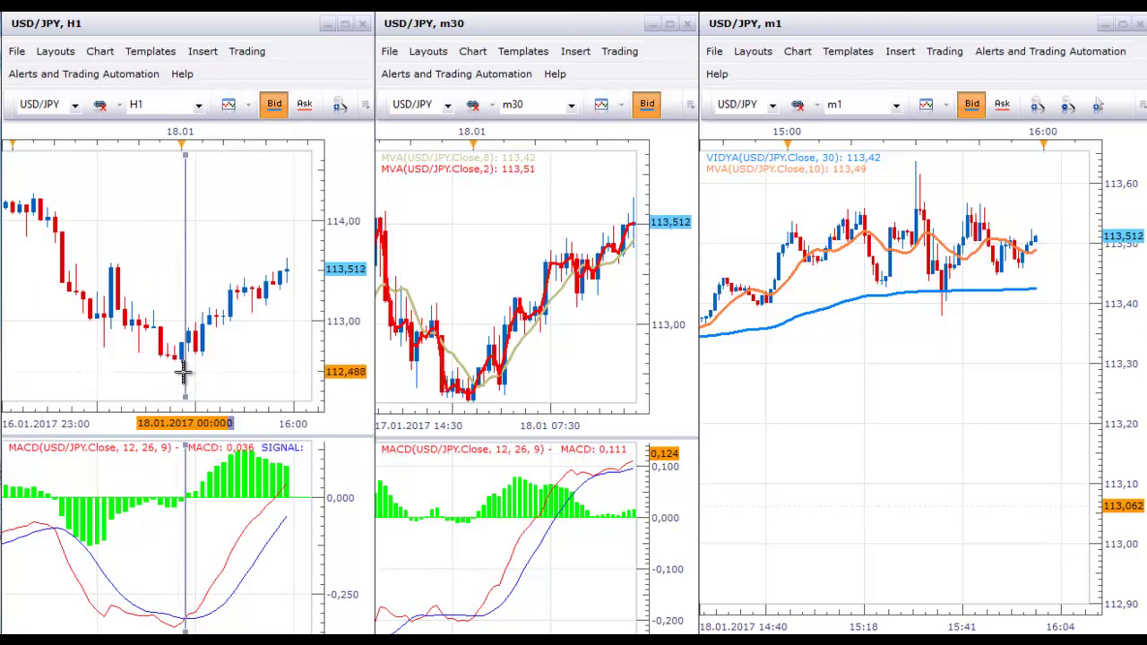
left_click_drag(182, 374, 191, 375)
double_click(191, 374)
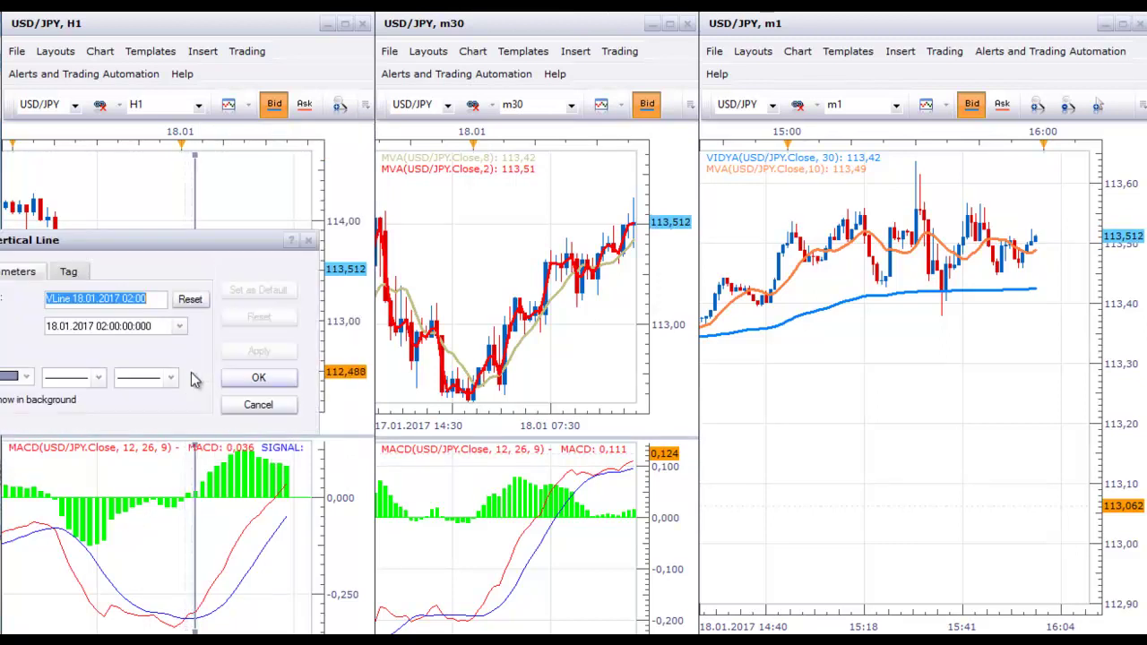
left_click(258, 376)
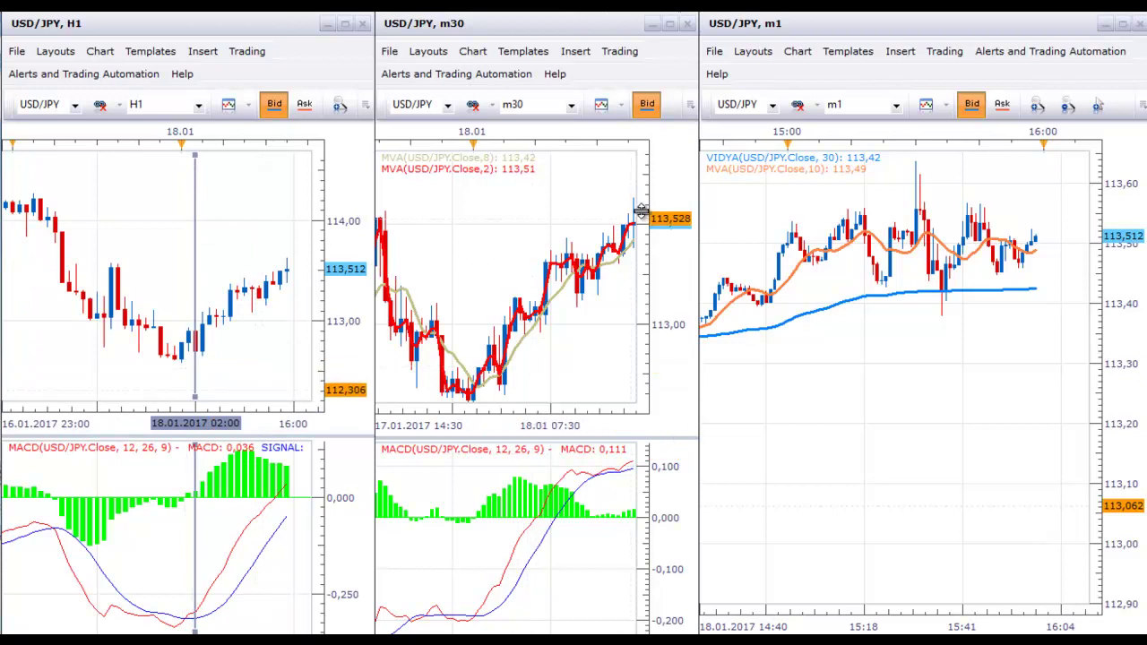
Step: Add a vertical line on the m30 chart at 18.01.2017 00:30
left_click(690, 105)
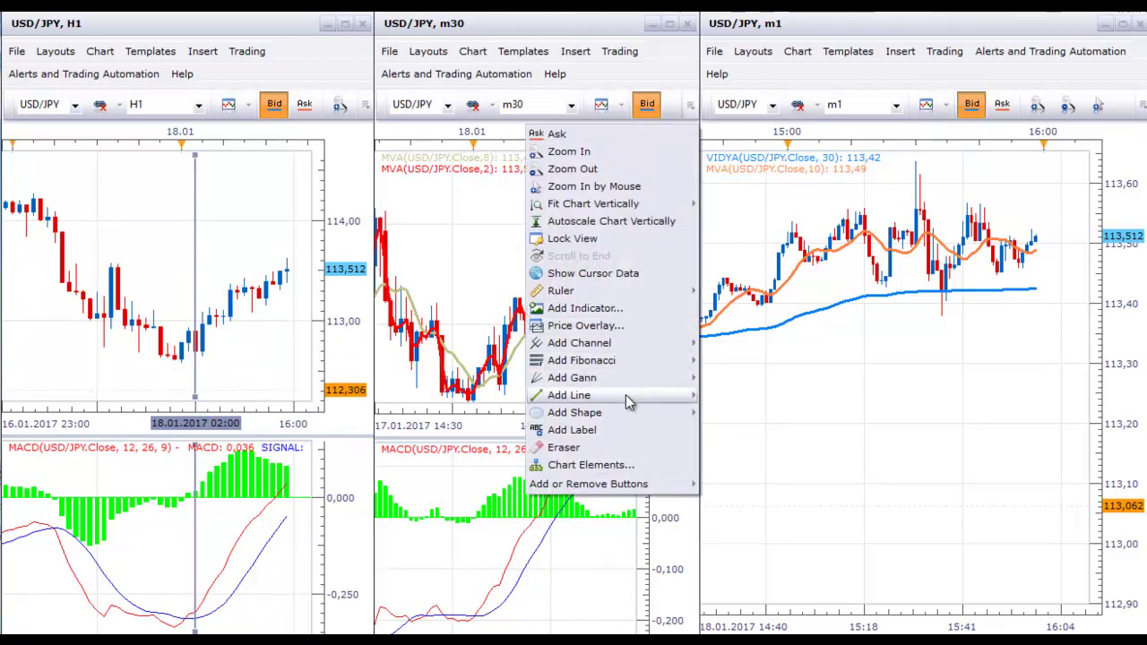
mouse_move(627, 395)
left_click(448, 449)
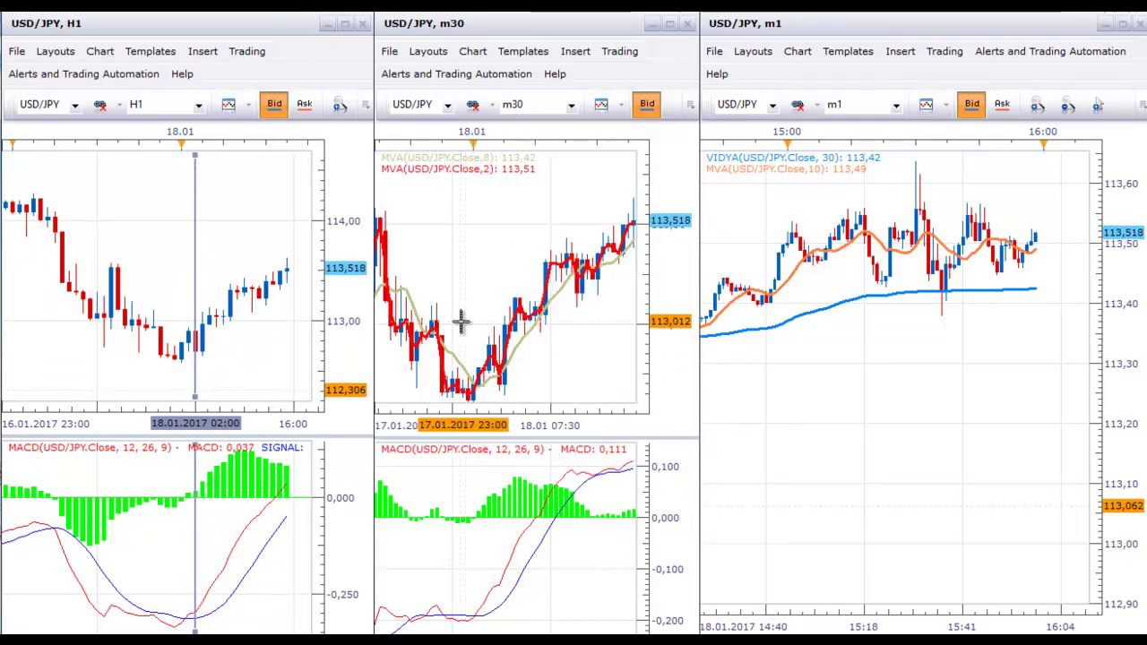
left_click(478, 449)
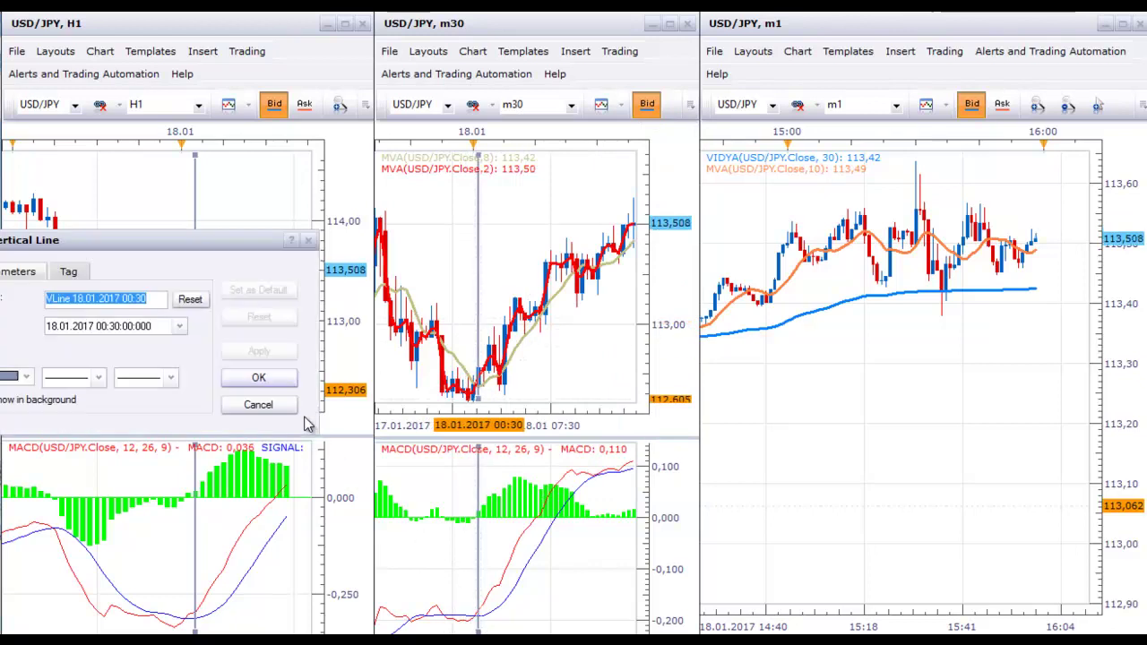
left_click(289, 378)
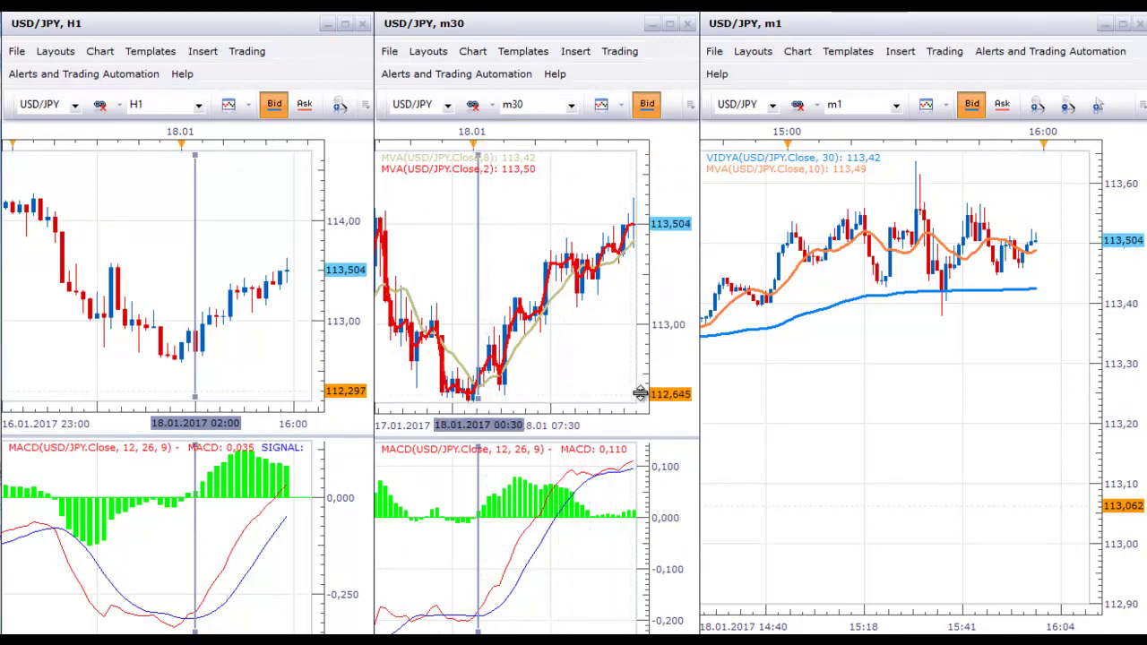
Step: Rescale the m30 price and time axes and pan to the 18.01 candles from 00:30 to 13:30
left_click_drag(639, 367, 641, 363)
left_click_drag(594, 415, 511, 415)
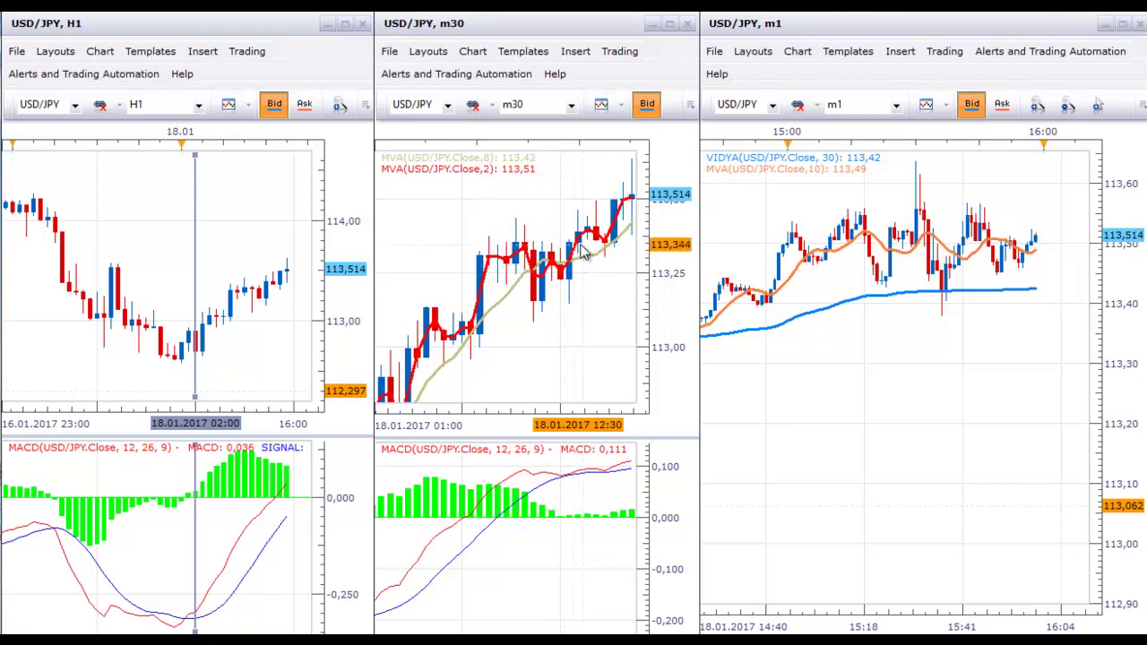
left_click_drag(584, 258, 457, 386)
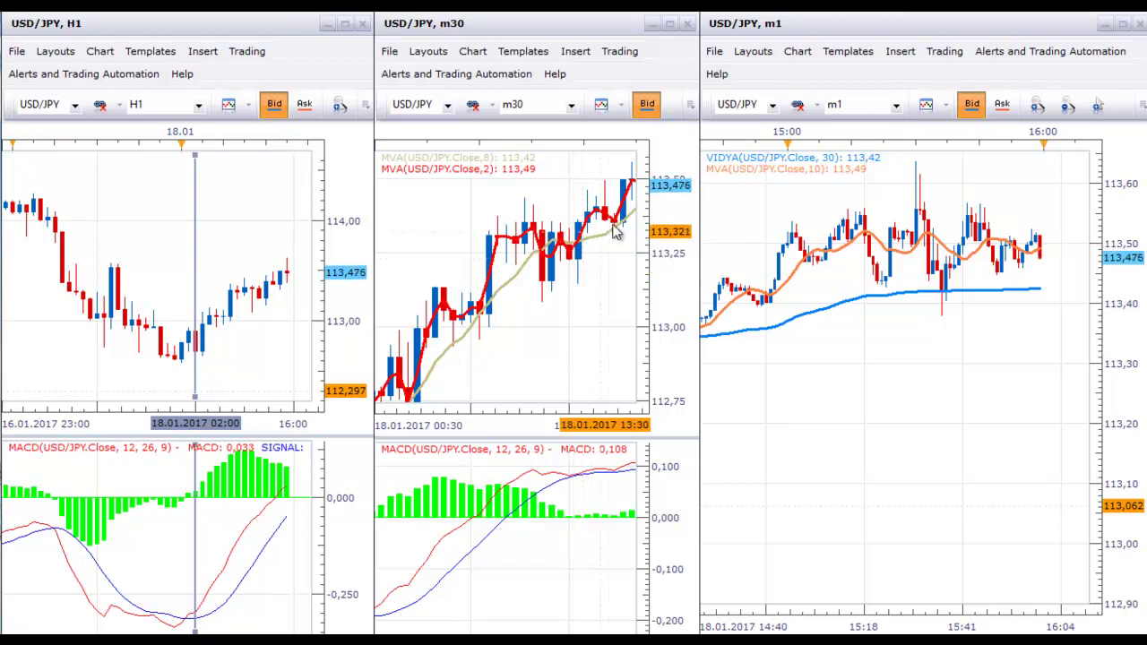
Step: Place a second m30 vertical line at 18.01.2017 12:30, spanning the price and MACD panes
left_click(690, 105)
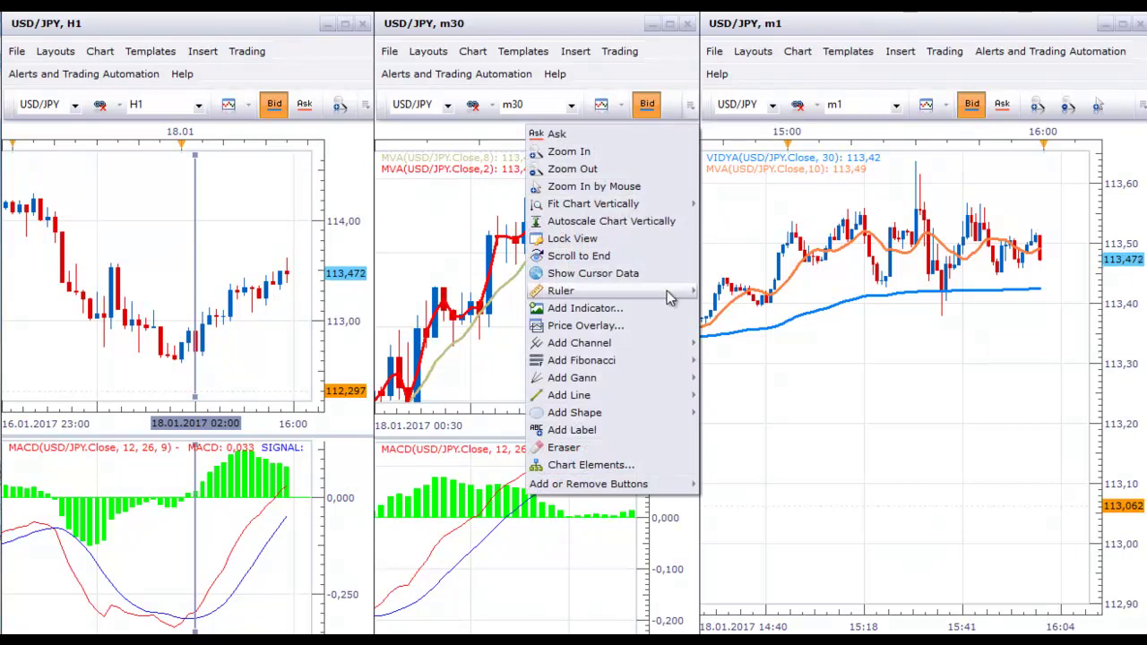
mouse_move(664, 396)
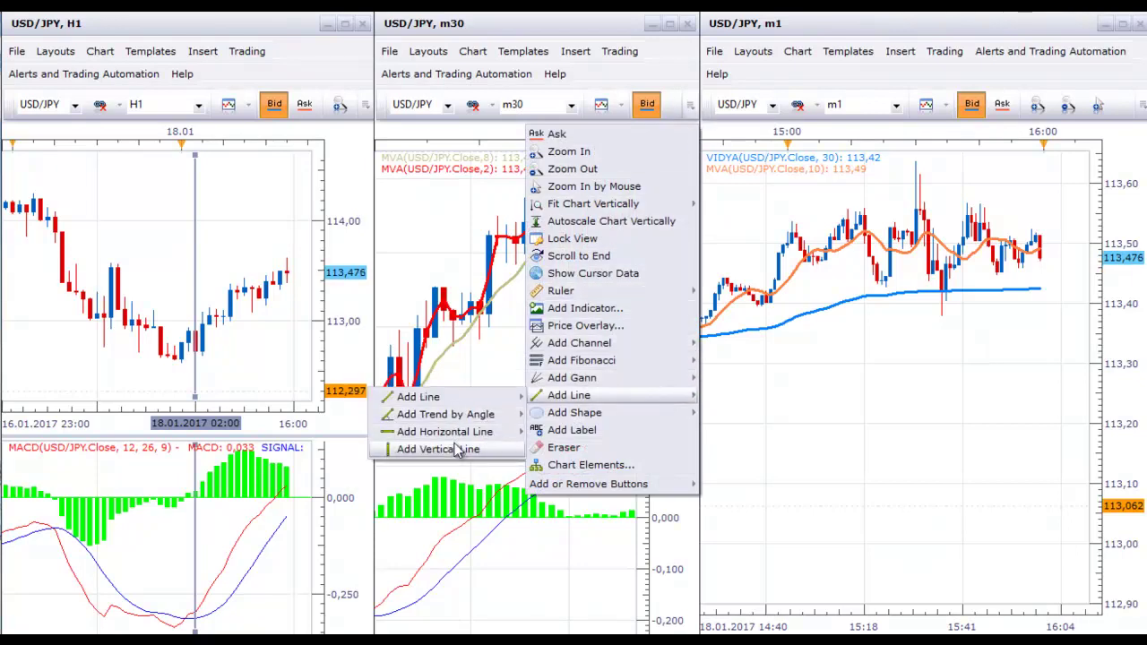
left_click(459, 449)
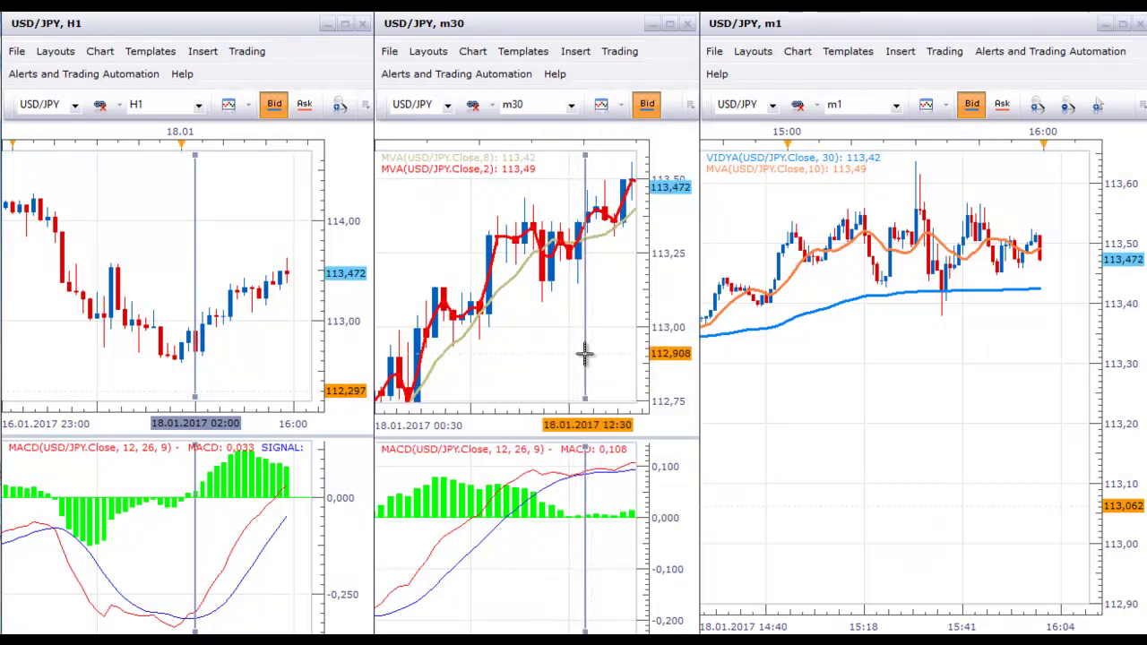
left_click(584, 354)
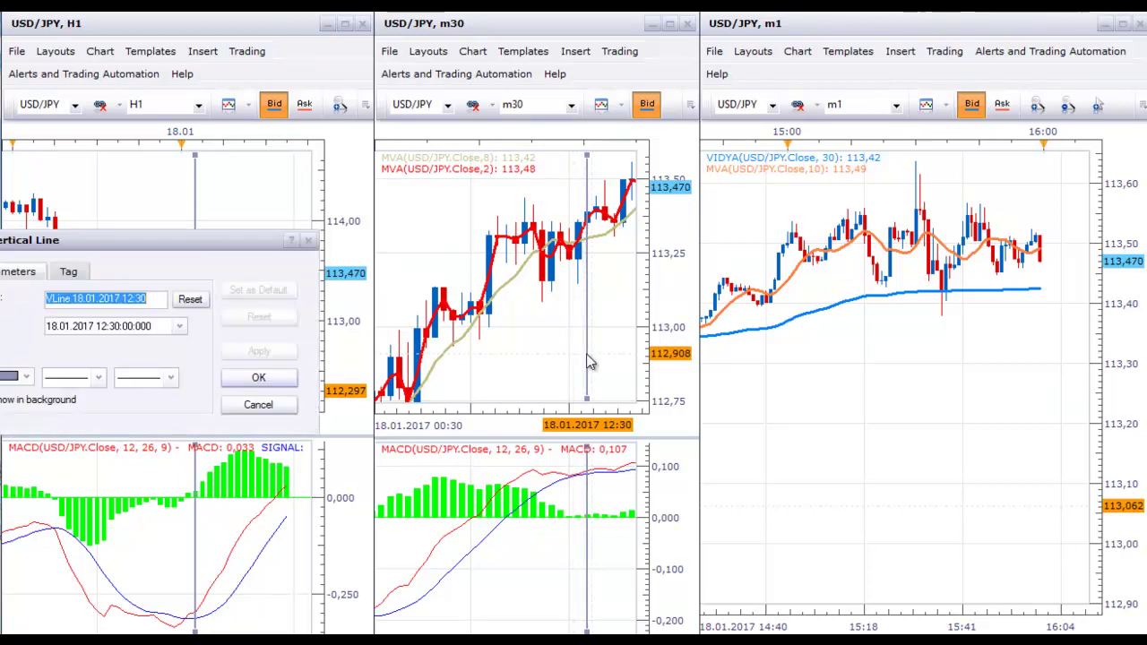
left_click(269, 401)
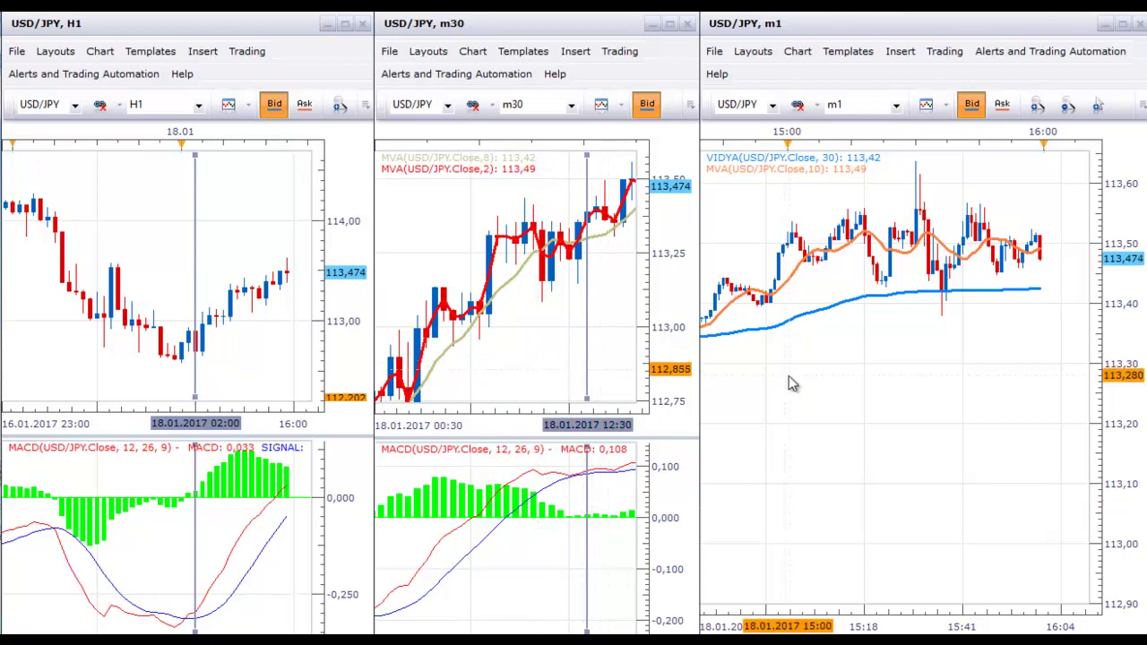
Step: Pan the m1 chart back to the earlier 18.01 hours, around 12:09–13:23
right_click(892, 411)
left_click(780, 434)
left_click_drag(821, 456, 1008, 456)
left_click_drag(832, 478, 1014, 478)
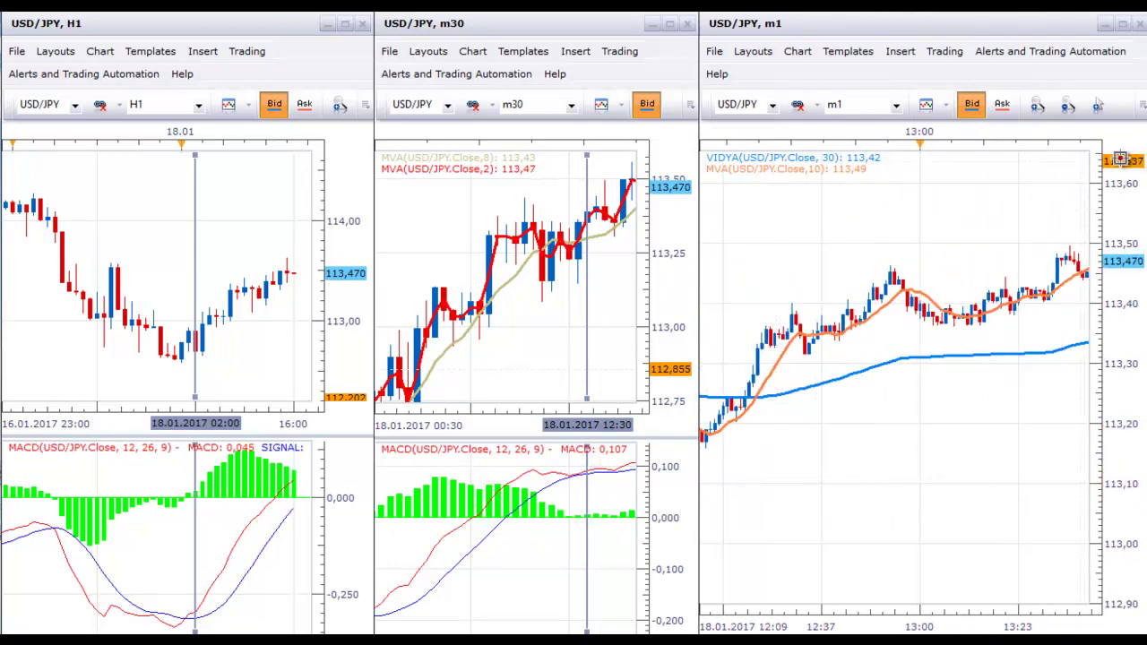
Step: Add a vertical line near 12:30 on the m1 chart
left_click(1143, 106)
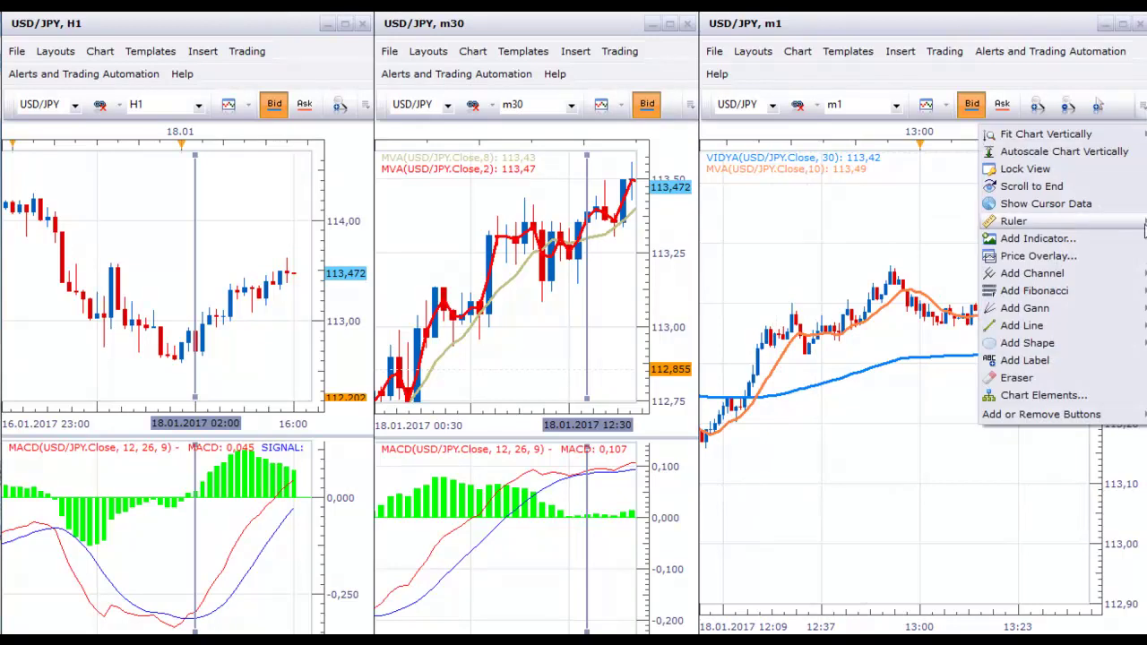
mouse_move(1035, 329)
left_click(957, 380)
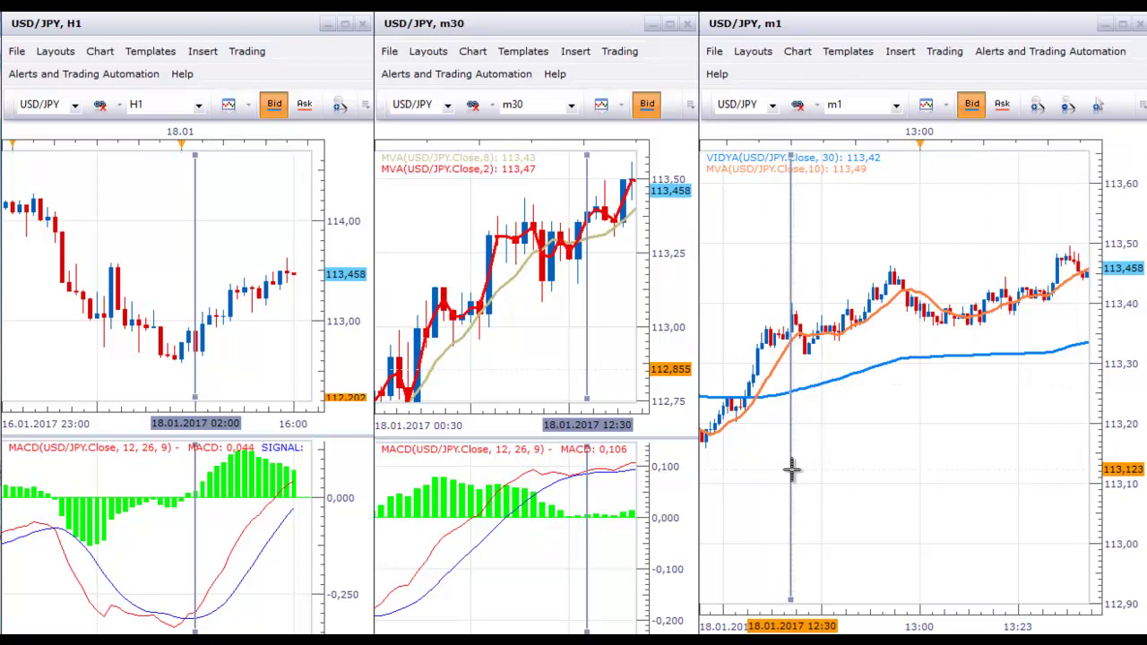
left_click(791, 470)
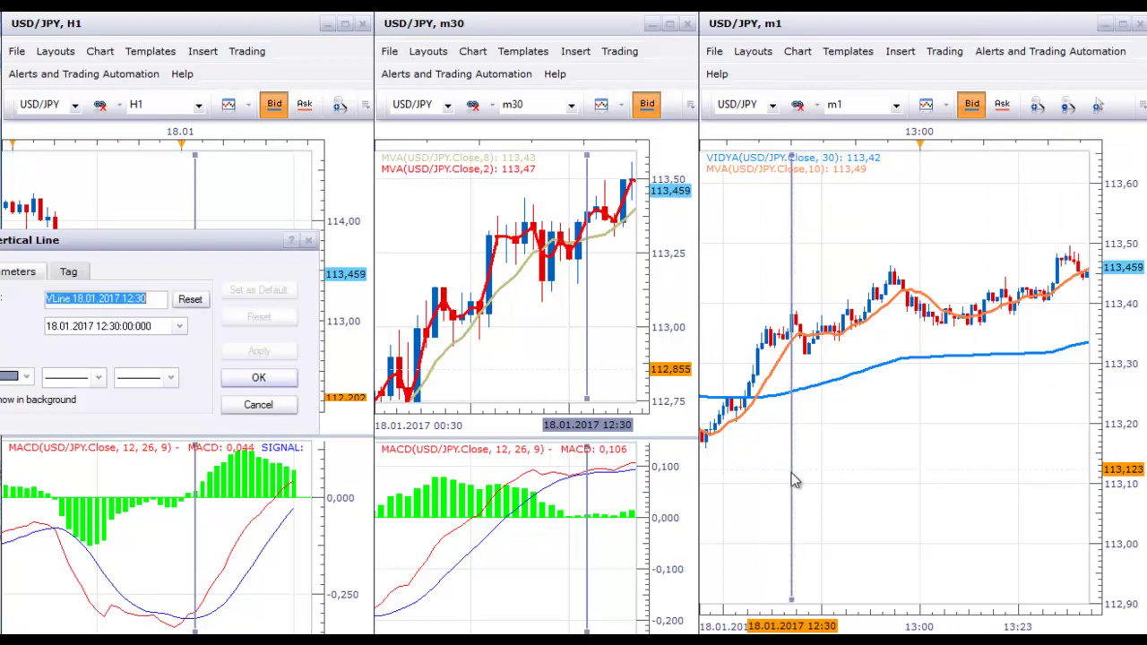
left_click(258, 378)
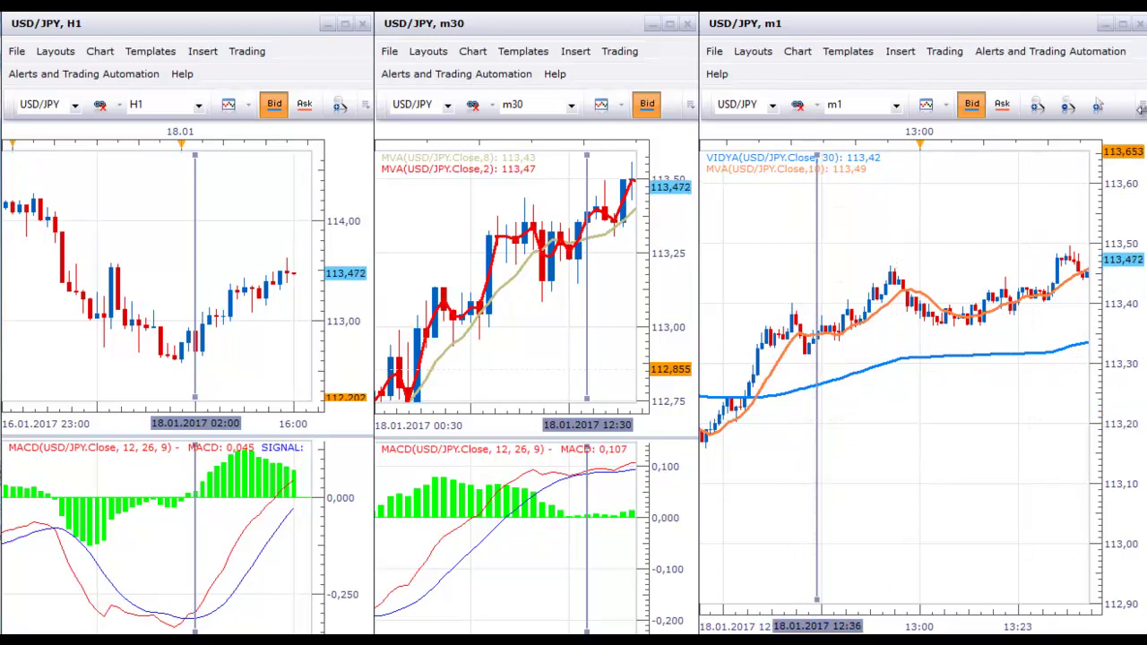
Step: Place a horizontal price line at 113,352 on the USD/JPY m1 chart
left_click(1140, 108)
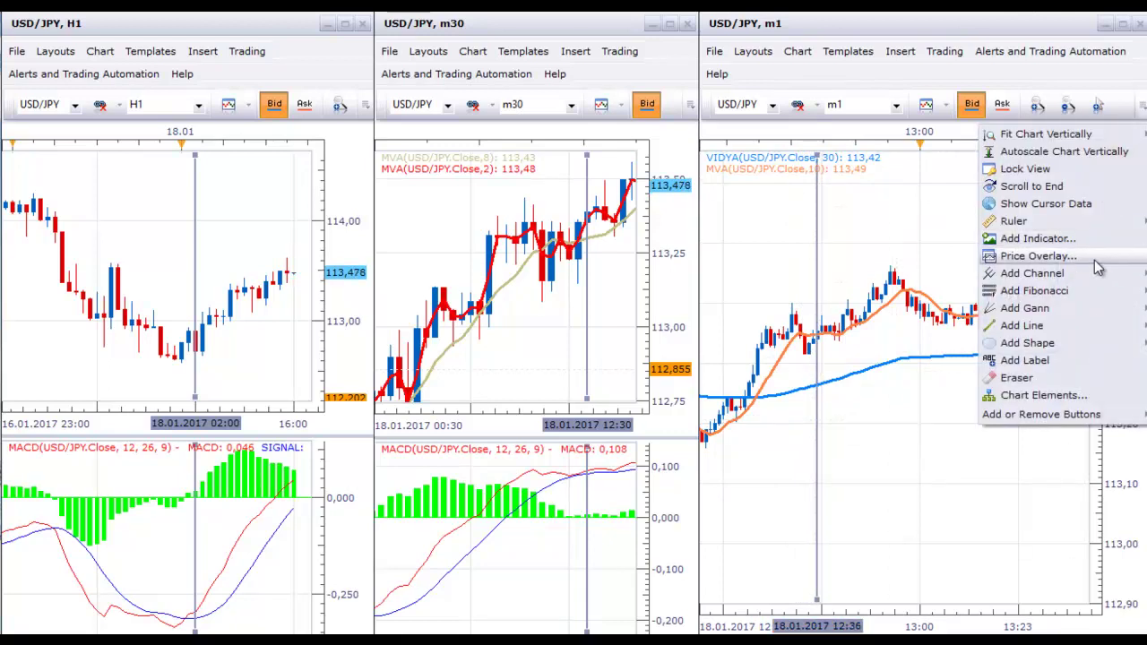
mouse_move(1098, 327)
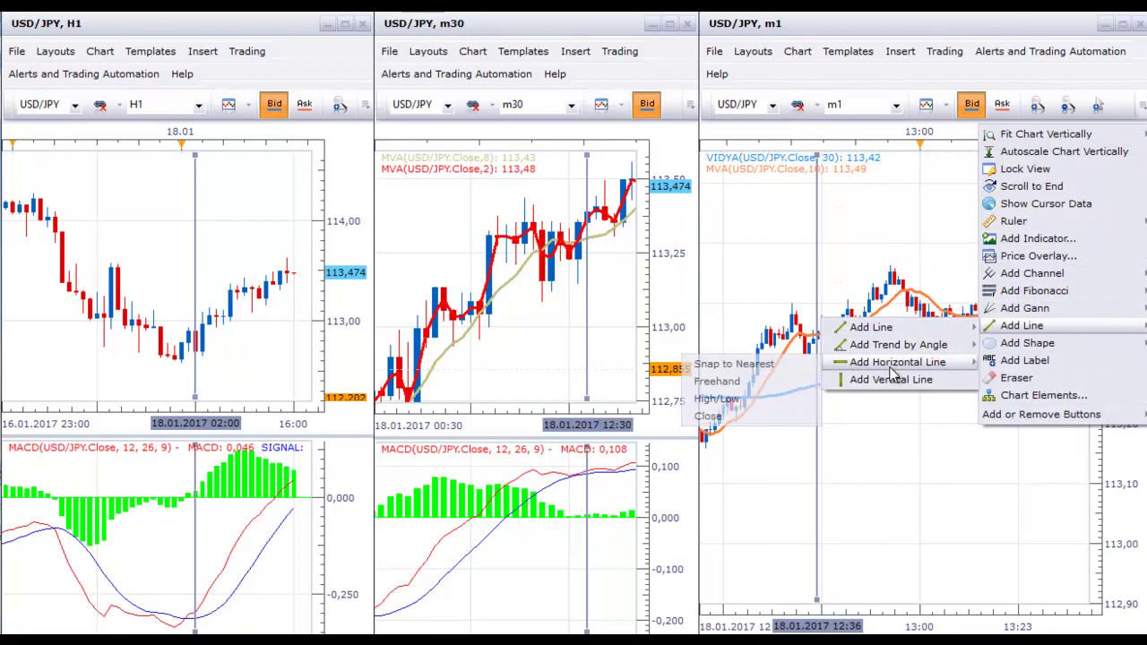
left_click(891, 366)
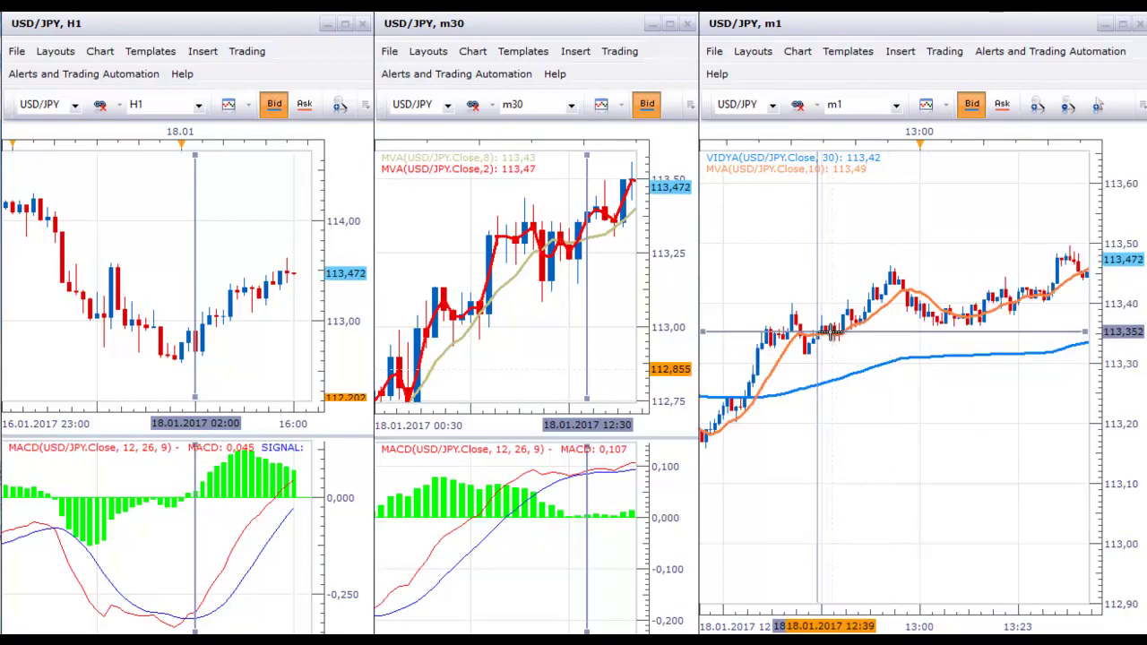
left_click(832, 332)
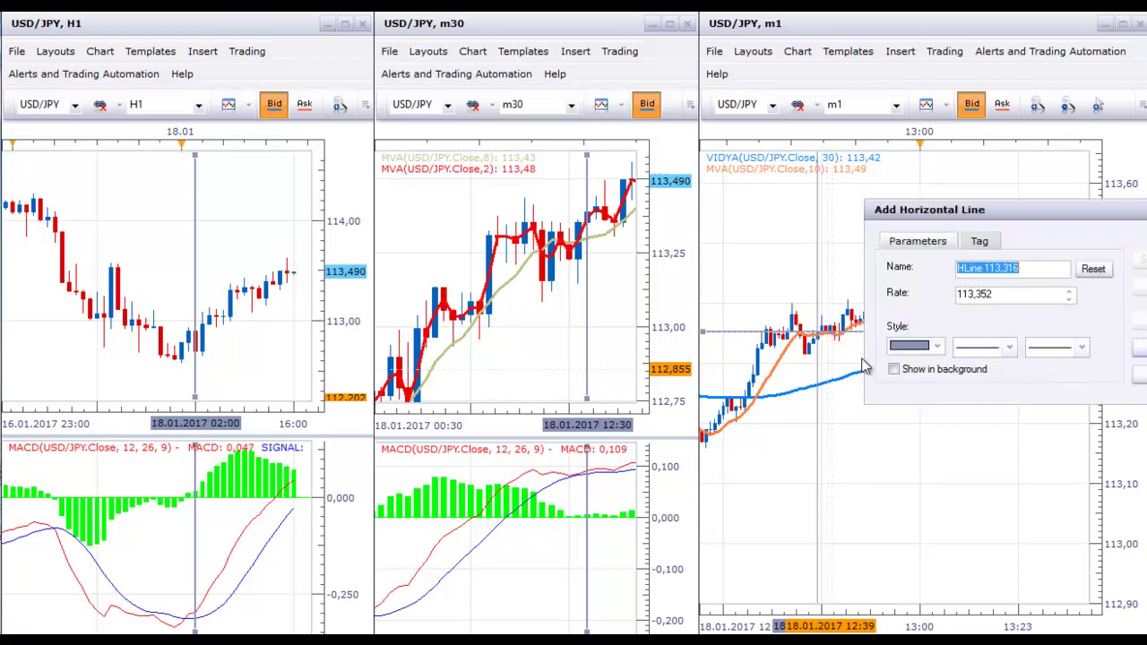
left_click(1131, 349)
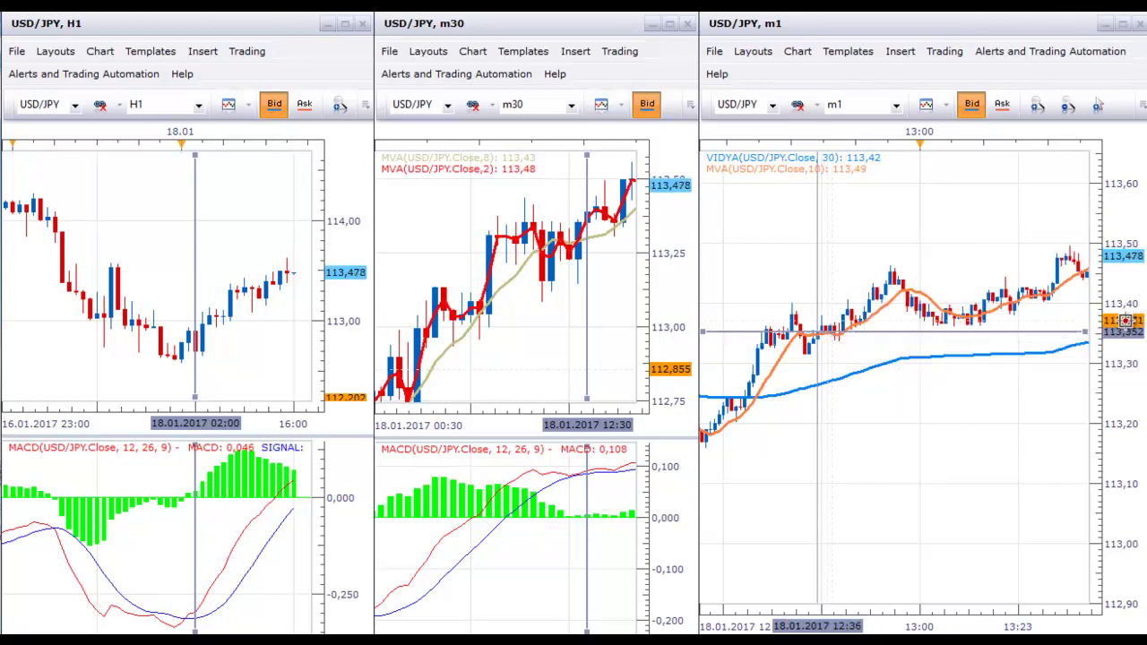
left_click(1141, 108)
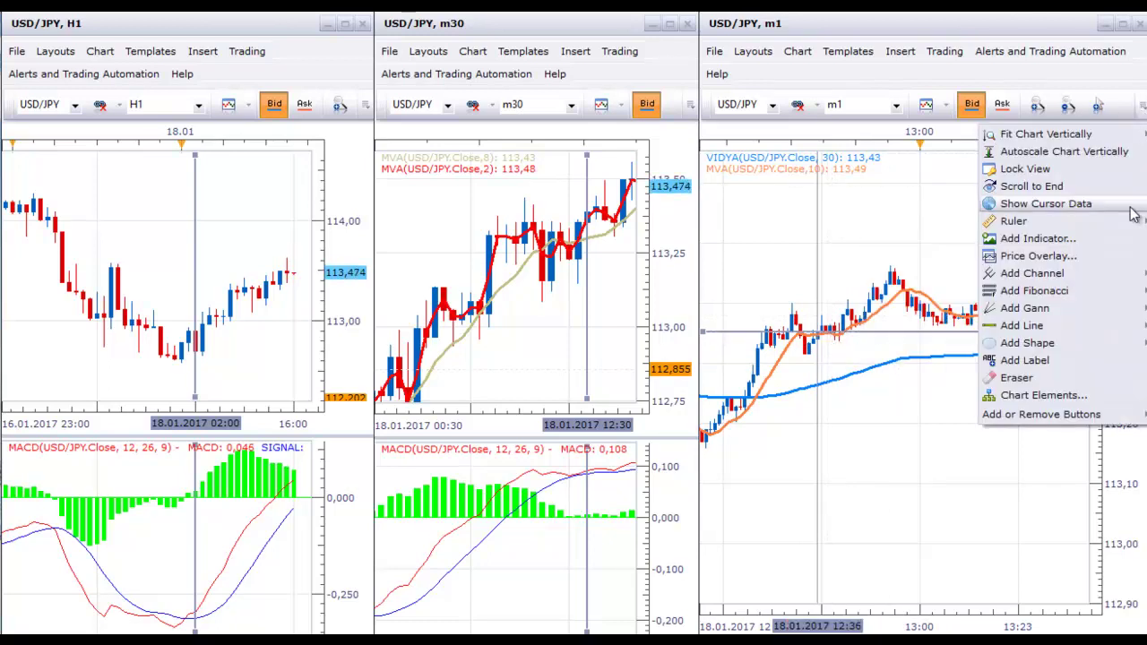
Step: Add another horizontal line at 113,600 on the m1 chart, above current prices
mouse_move(1115, 331)
mouse_move(896, 361)
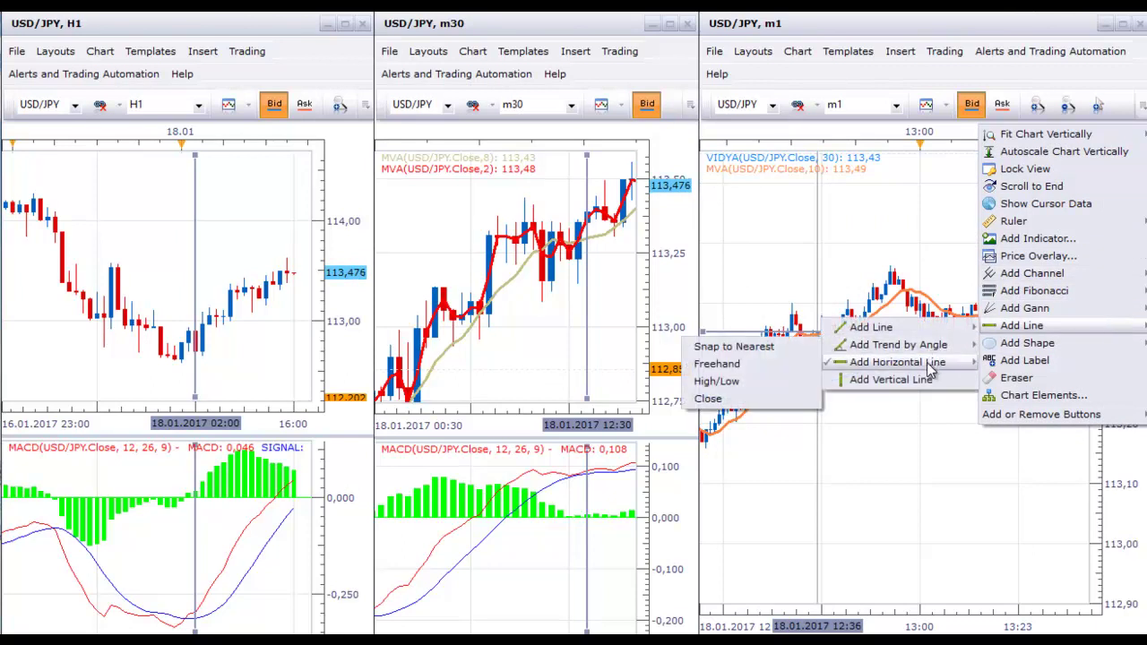
left_click(731, 361)
left_click_drag(932, 192, 933, 320)
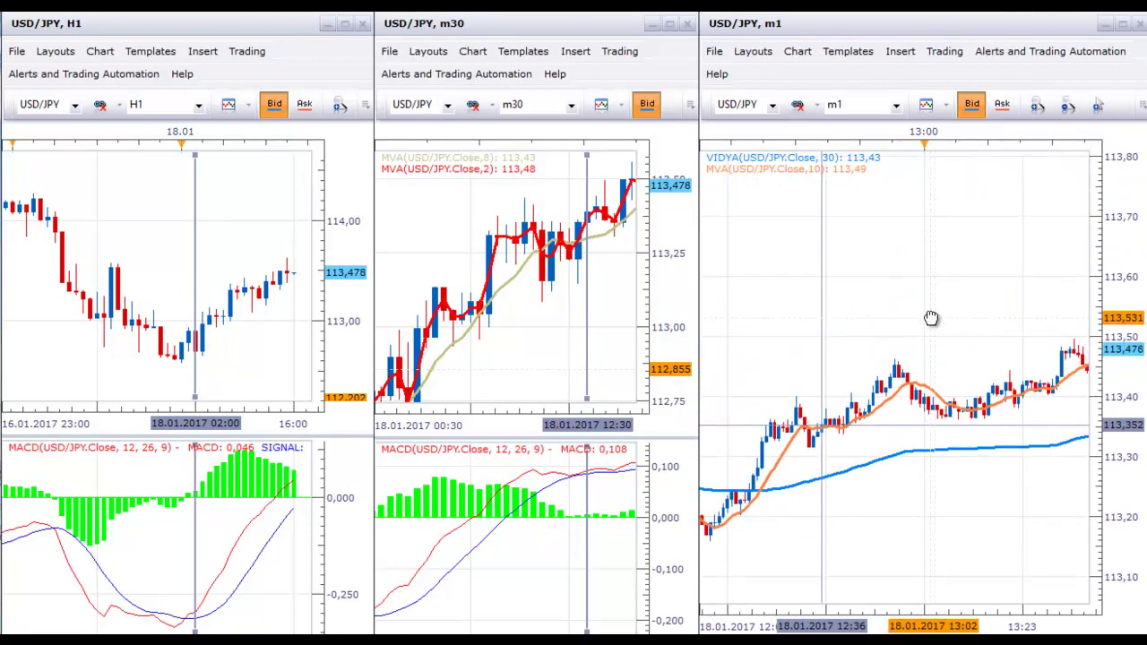
left_click(1142, 107)
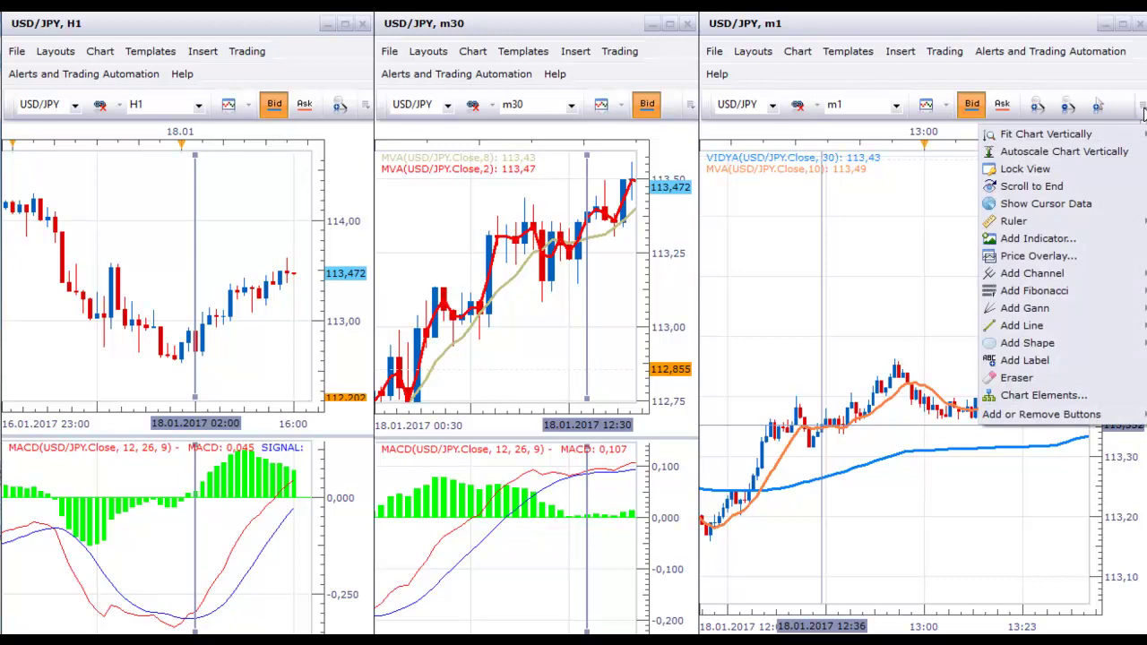
mouse_move(1089, 327)
left_click(943, 361)
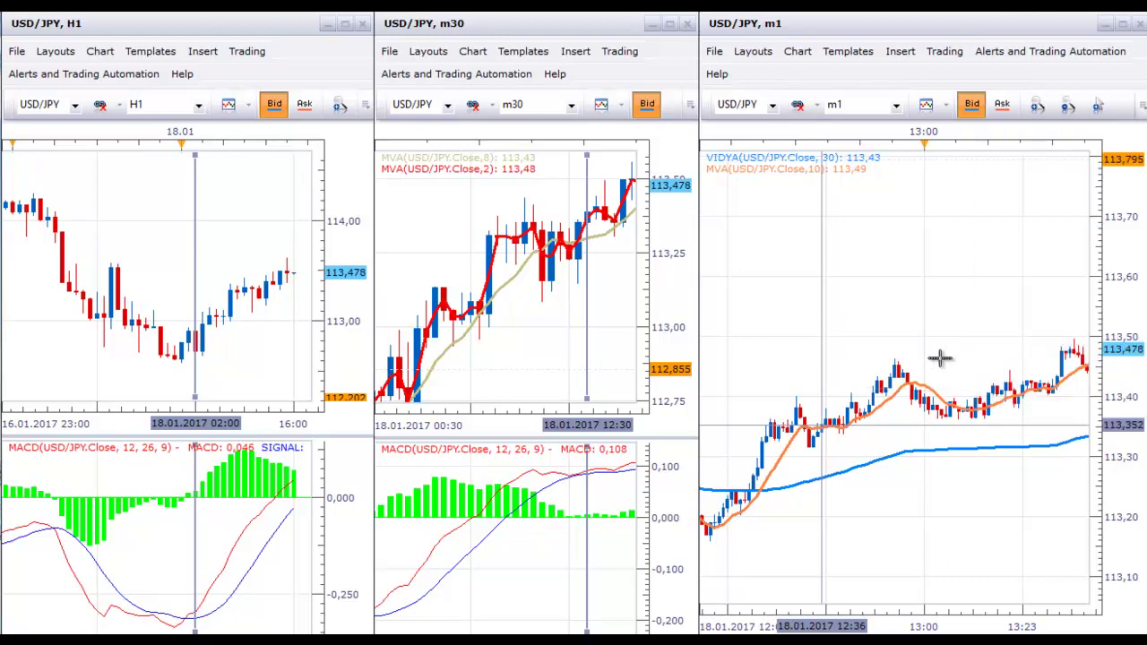
left_click(938, 277)
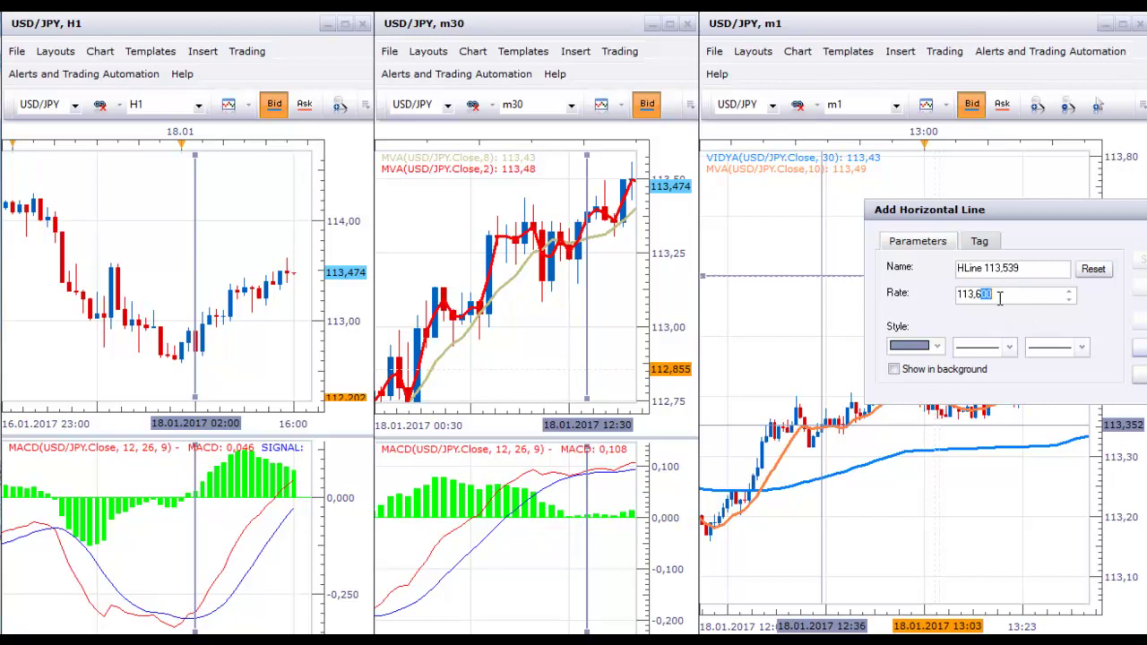
left_click(1140, 348)
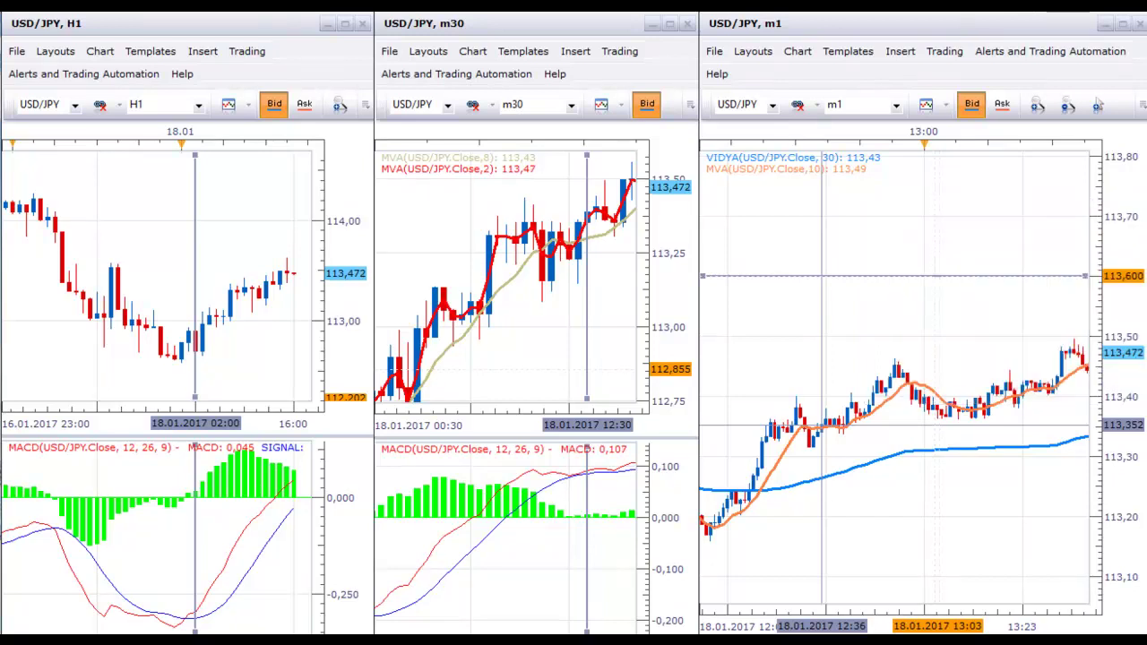
Step: Change the 113,600 line's colour to green
double_click(1015, 277)
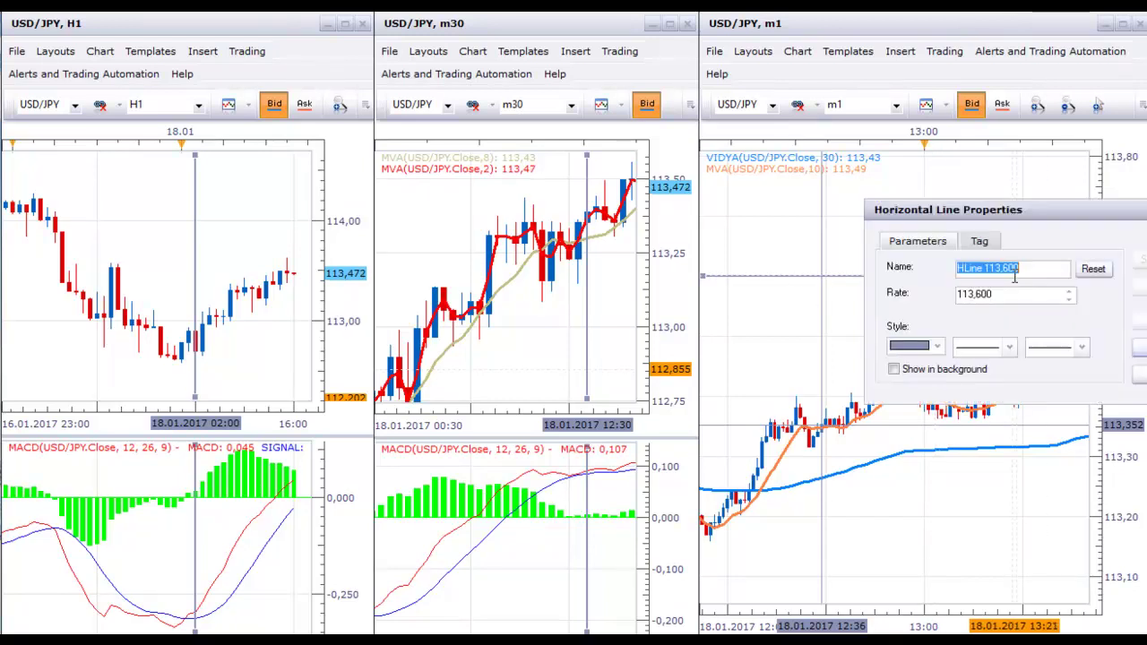
left_click(938, 347)
left_click(946, 438)
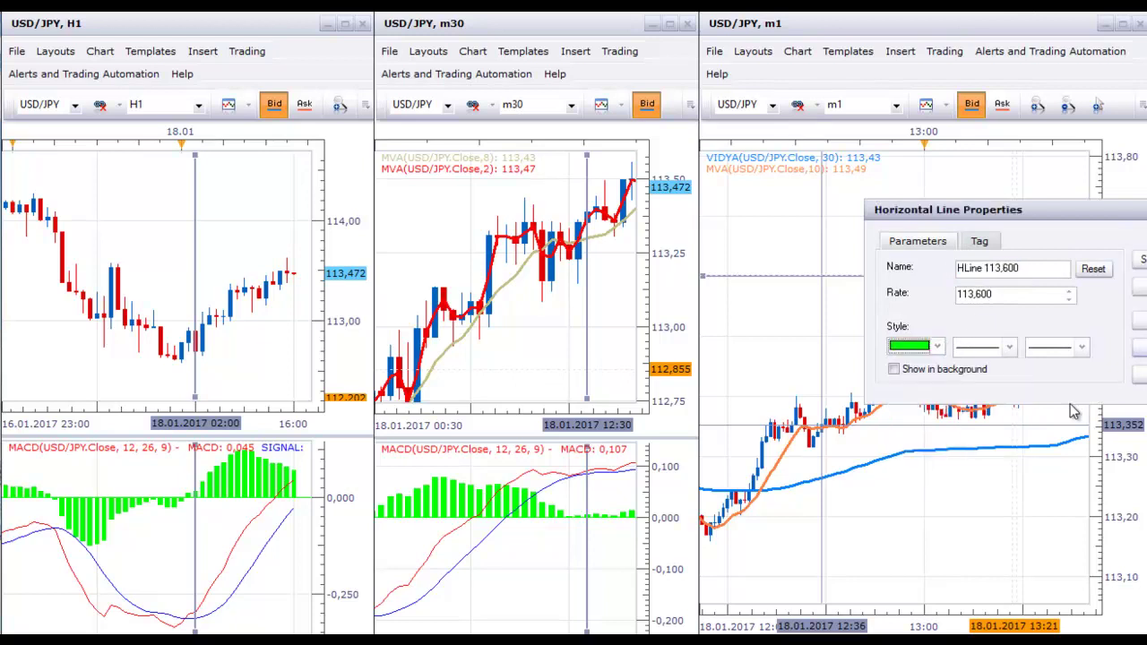
left_click(1140, 352)
right_click(994, 513)
left_click(942, 524)
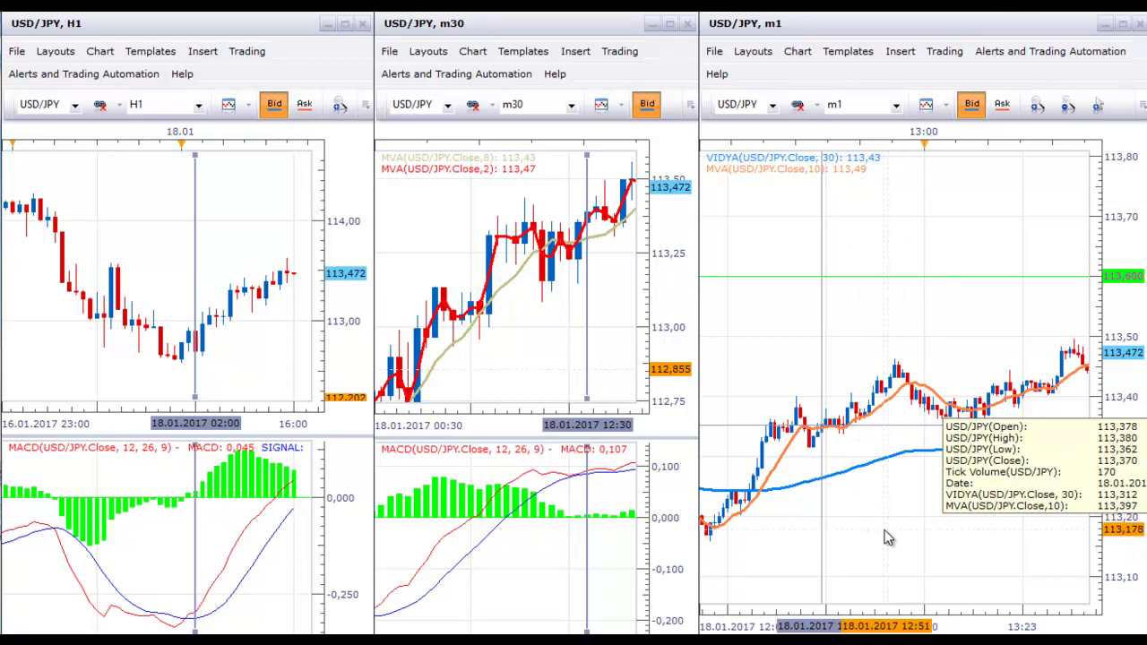
Step: Pan the m1 chart forward to the latest bars up to 16:04, near 113,450
left_click_drag(885, 537, 860, 530)
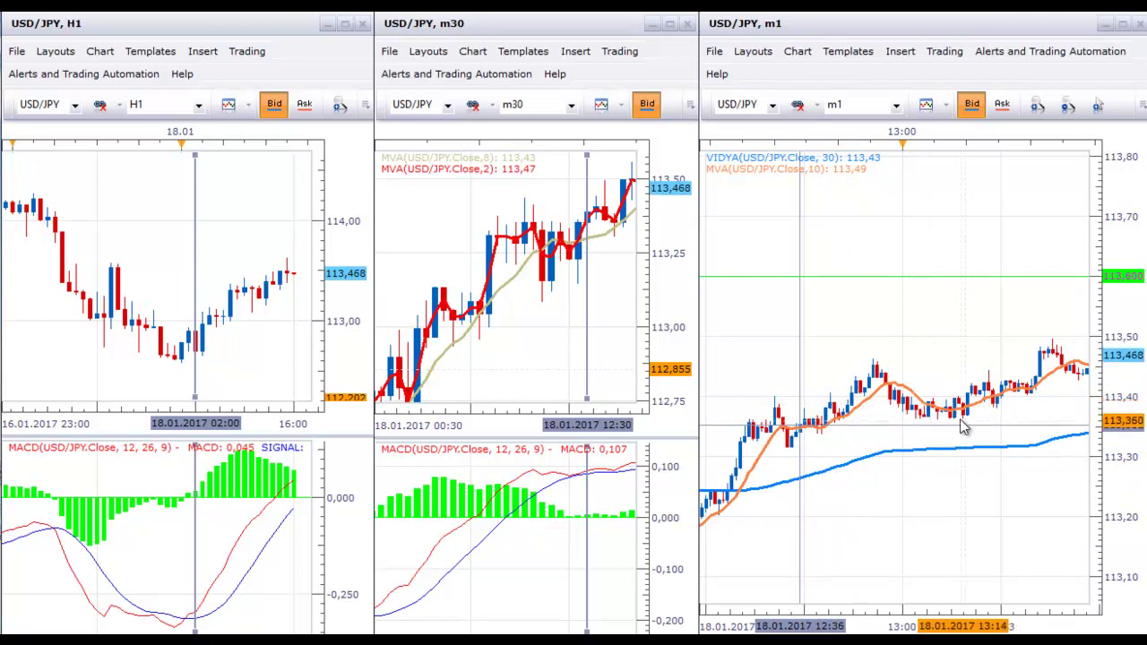
left_click_drag(1011, 504, 966, 488)
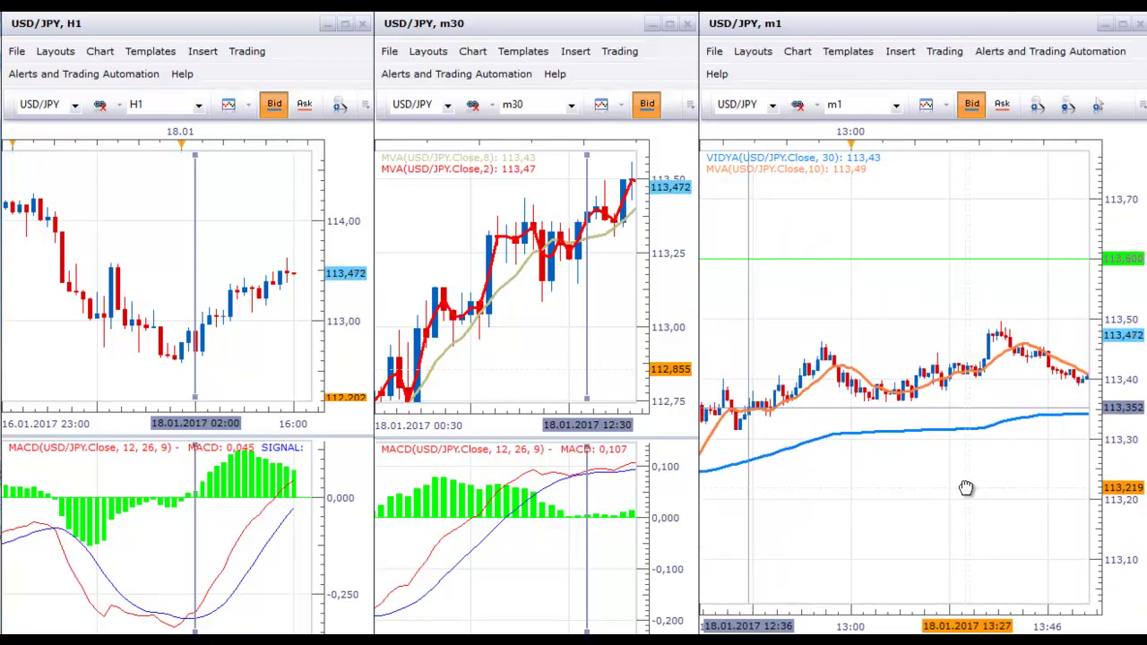
left_click_drag(966, 488, 966, 491)
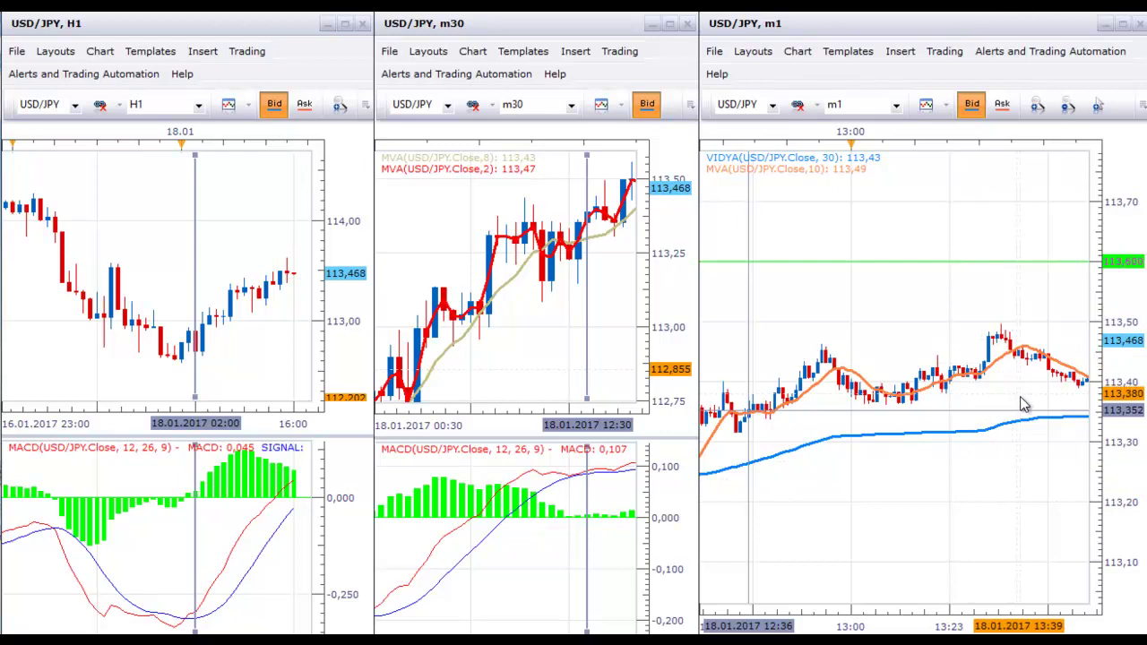
left_click_drag(1047, 487, 809, 492)
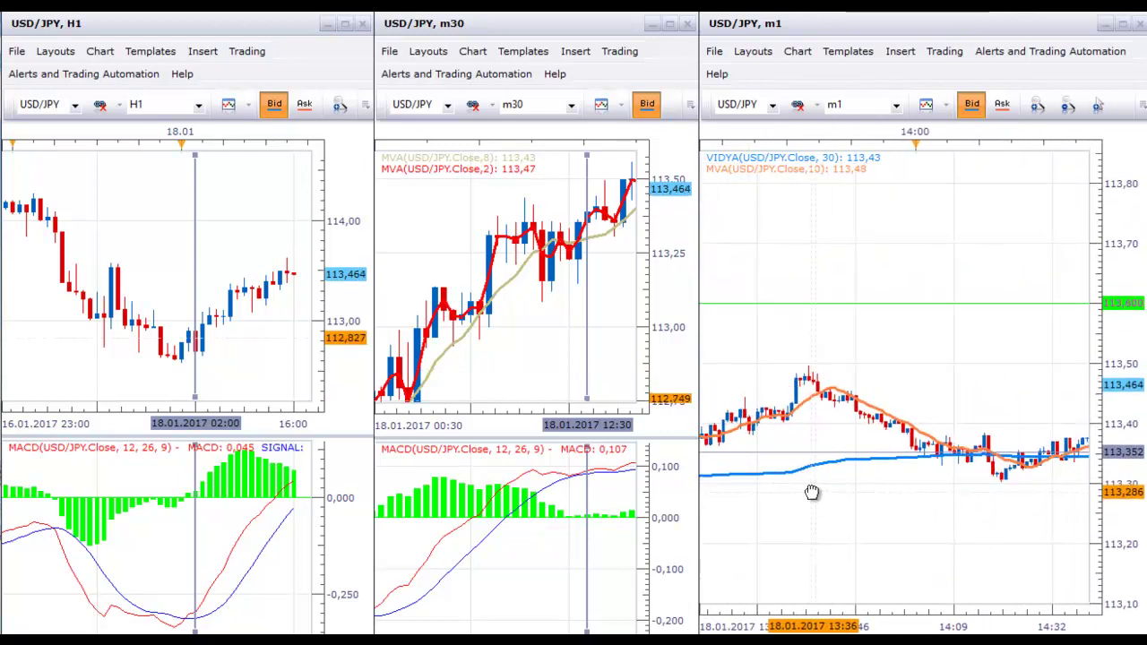
left_click_drag(993, 505, 804, 523)
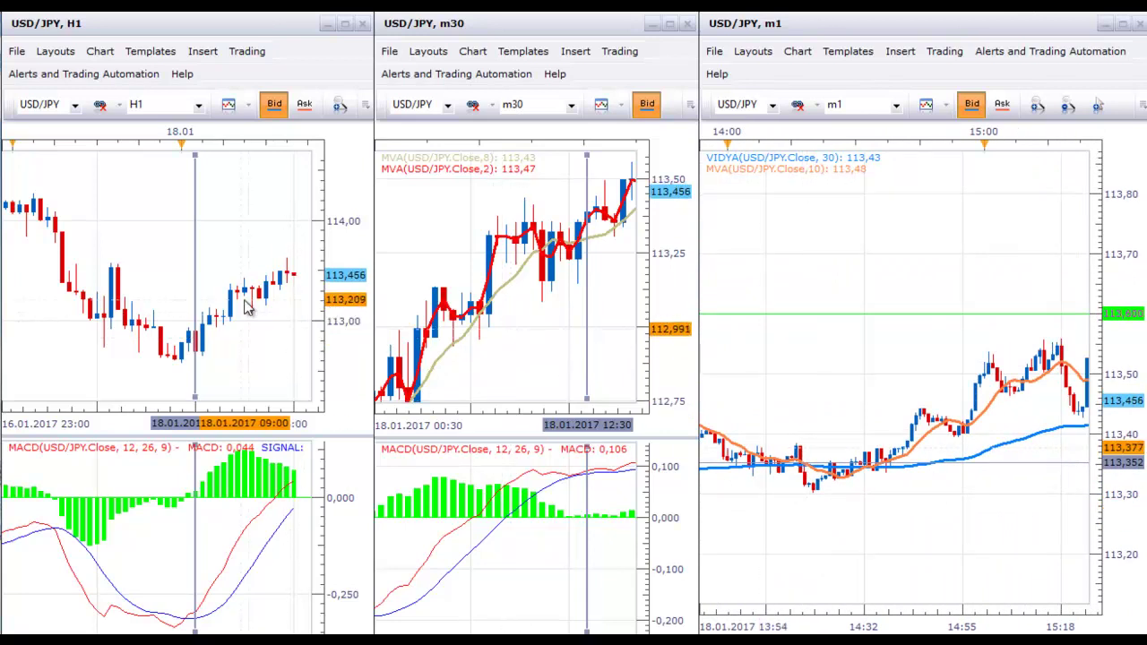
mouse_move(893, 361)
left_click_drag(893, 361, 714, 345)
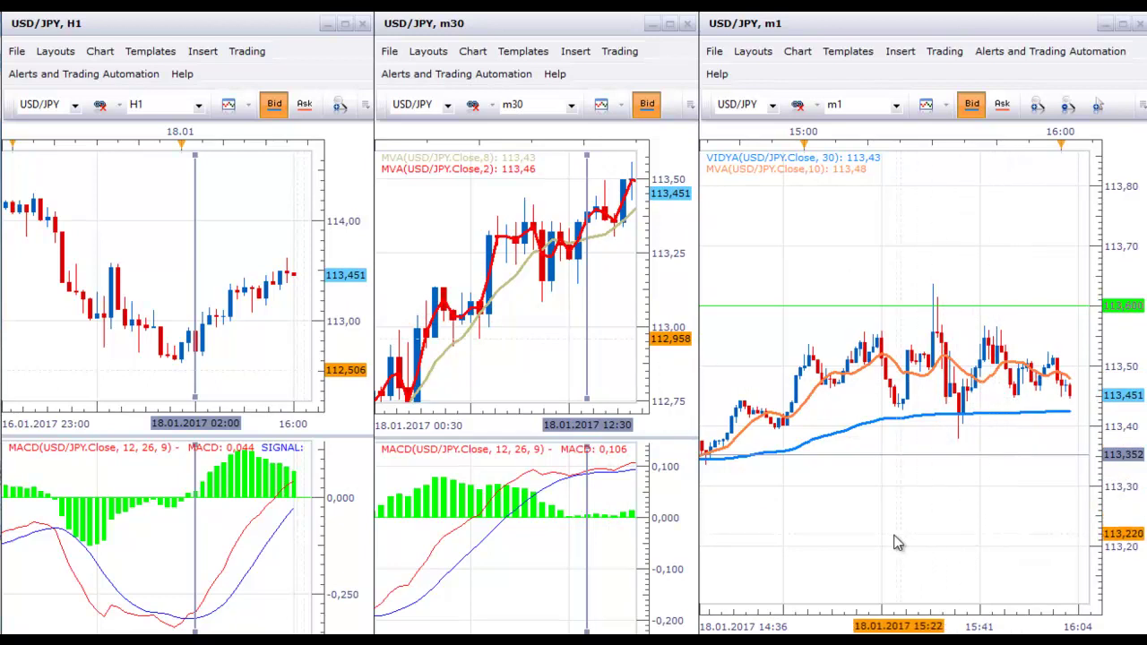
mouse_move(822, 550)
left_mouse_down()
mouse_move(888, 541)
mouse_move(840, 550)
left_mouse_up()
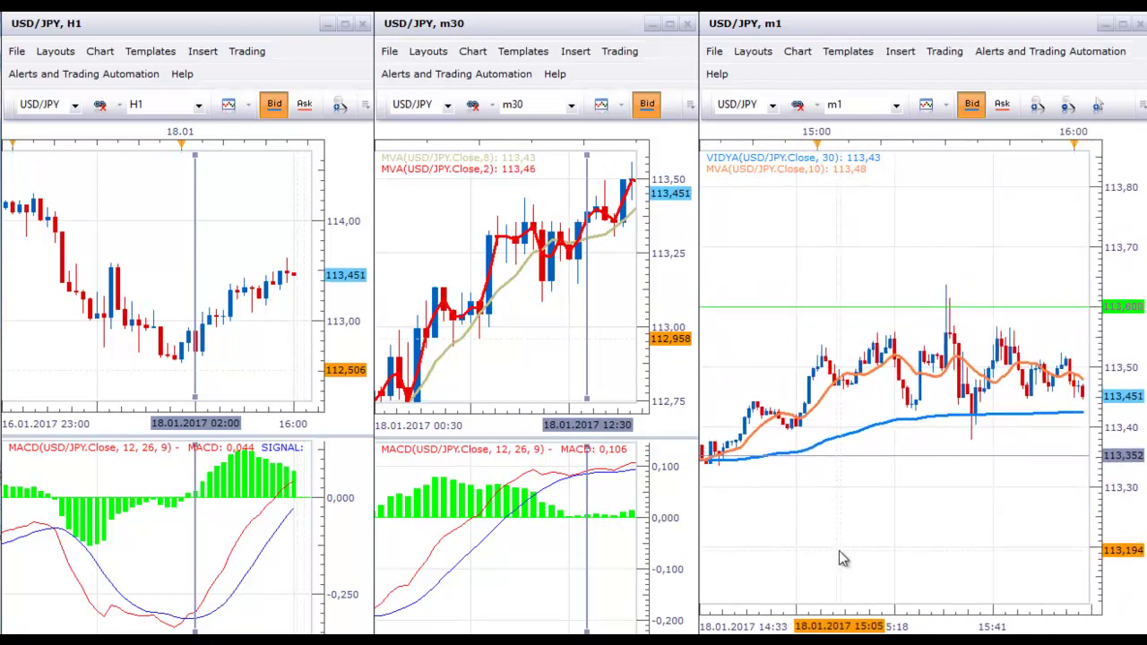
mouse_move(737, 558)
left_mouse_down()
mouse_move(892, 524)
mouse_move(727, 556)
left_mouse_up()
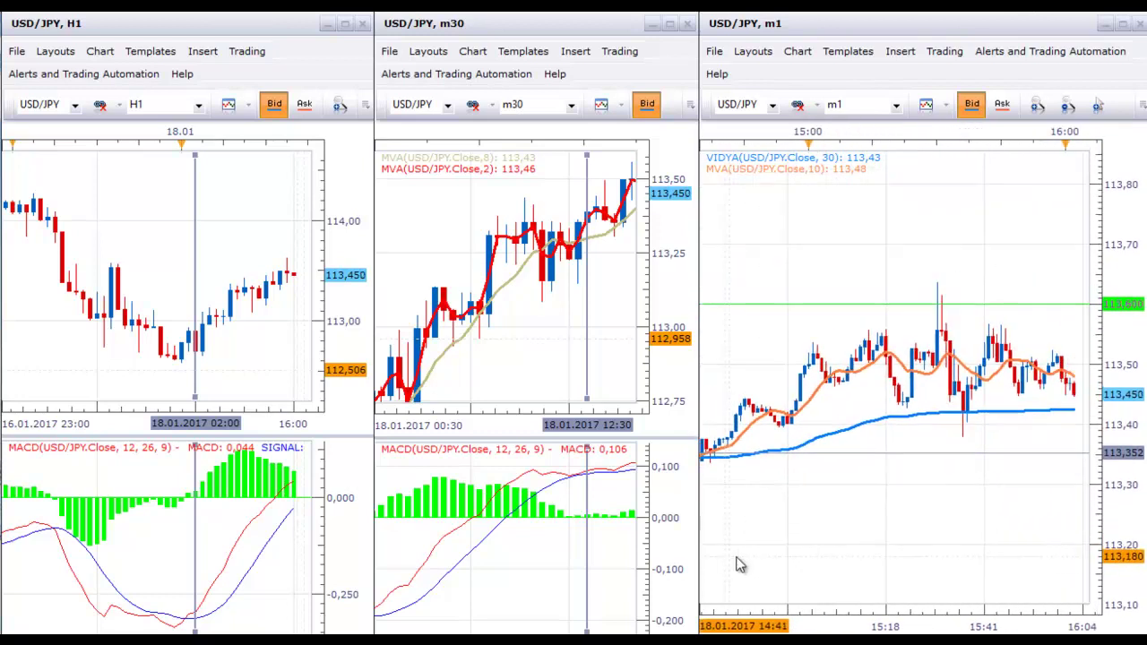